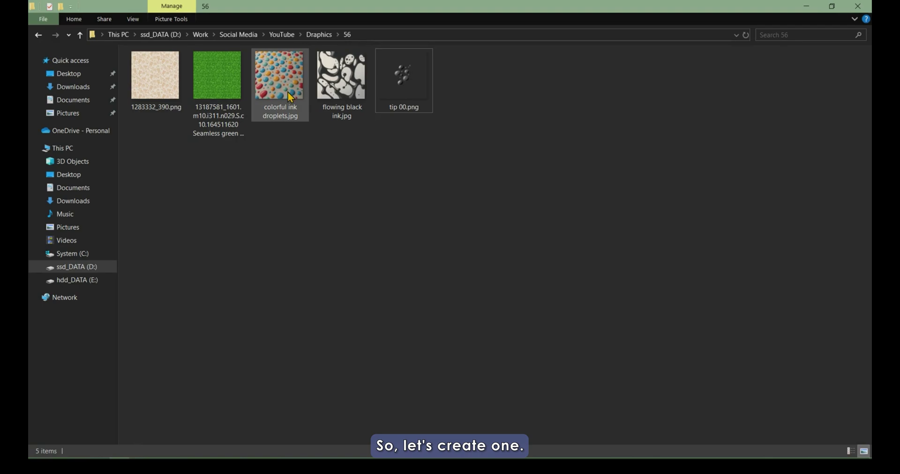
Open colorful ink droplets.jpg in Affinity Photo 2 using File Explorer's Open with menu
click(288, 89)
right_click(280, 76)
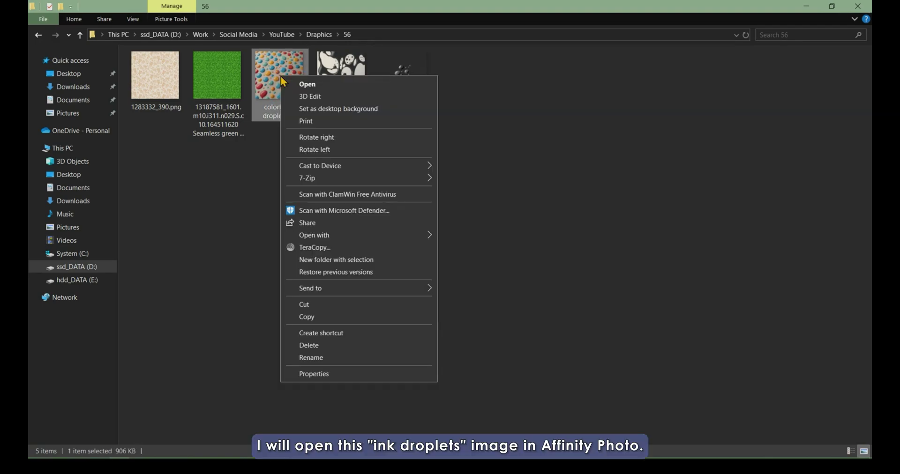
mouse_move(314, 235)
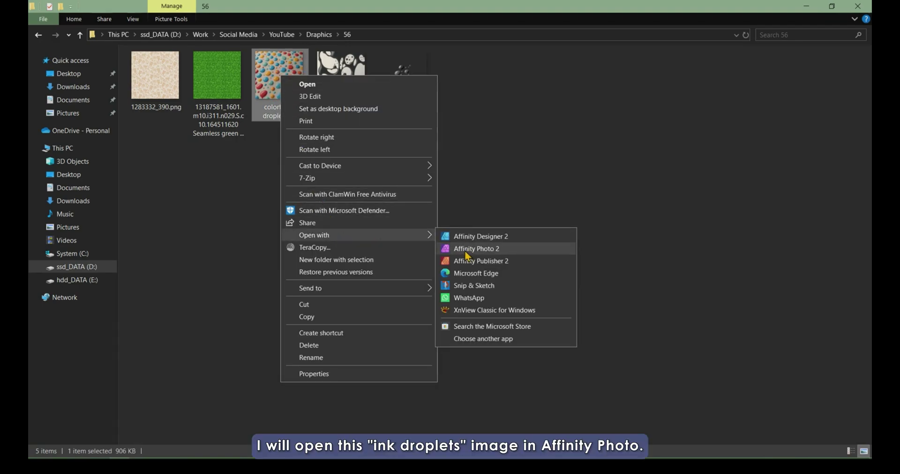
click(467, 253)
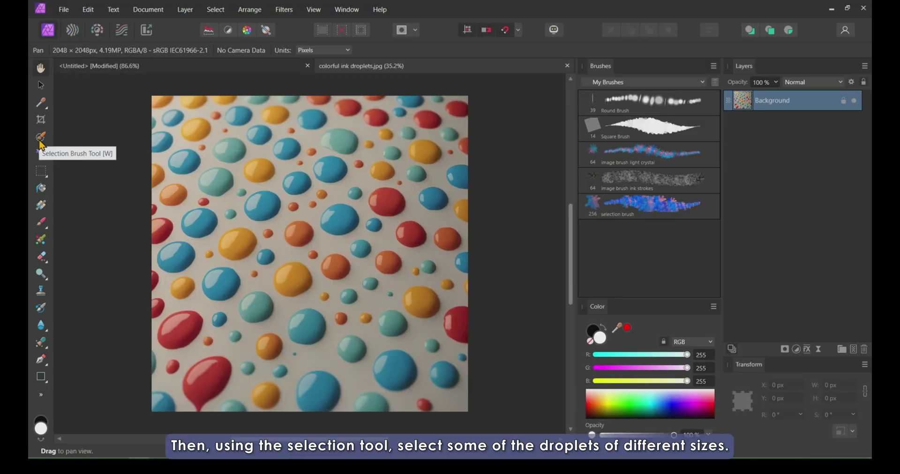
Brush-select the central blue, small, teal and orange droplets and copy them
click(41, 137)
drag(328, 217, 349, 221)
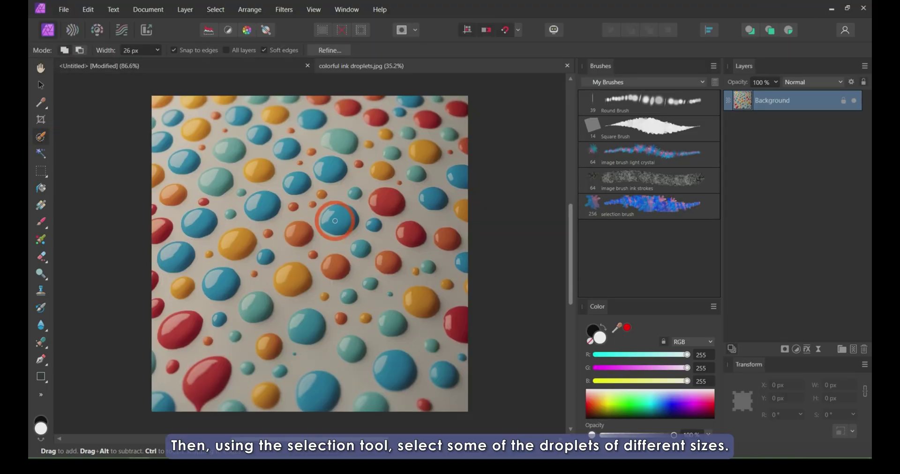
click(374, 225)
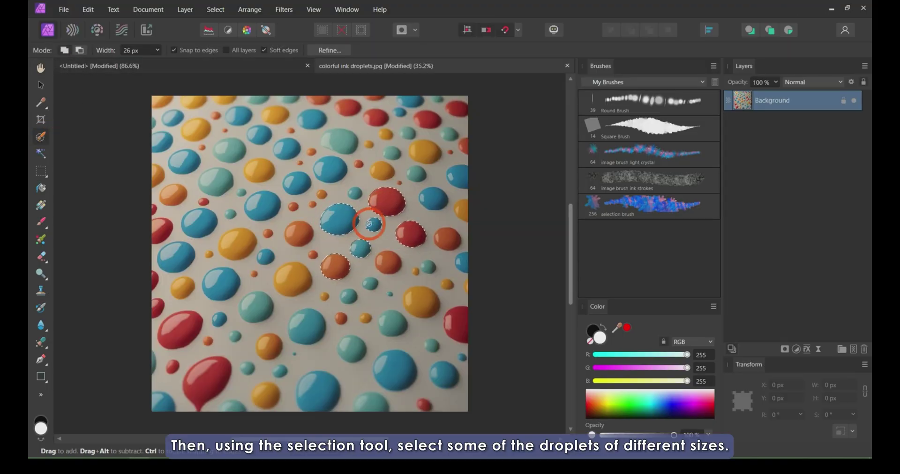
click(355, 193)
key(bracketright)
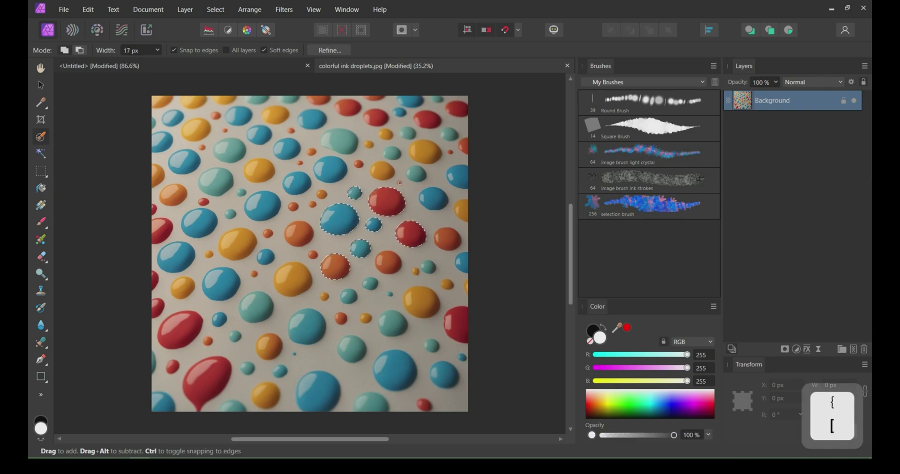
key(bracketright)
click(370, 283)
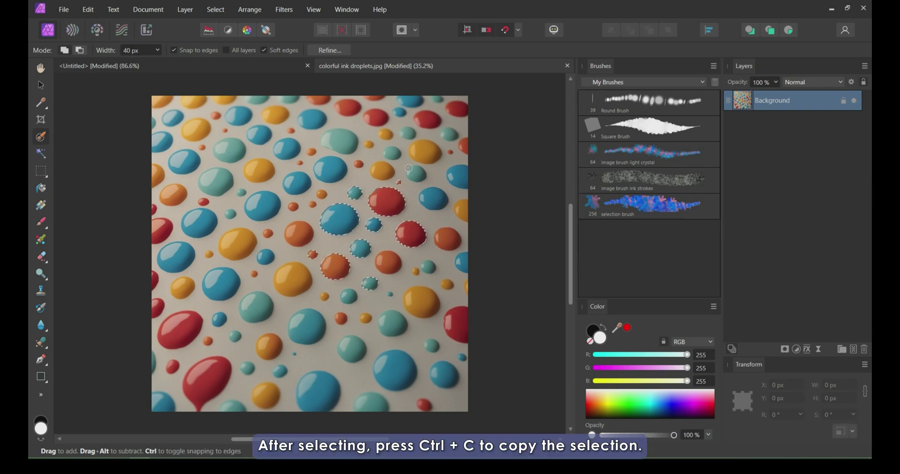
key(ctrl+c)
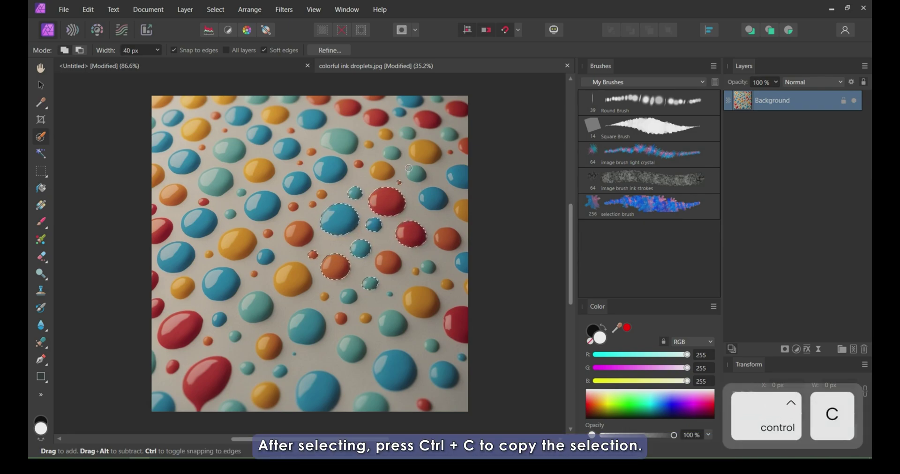
click(359, 163)
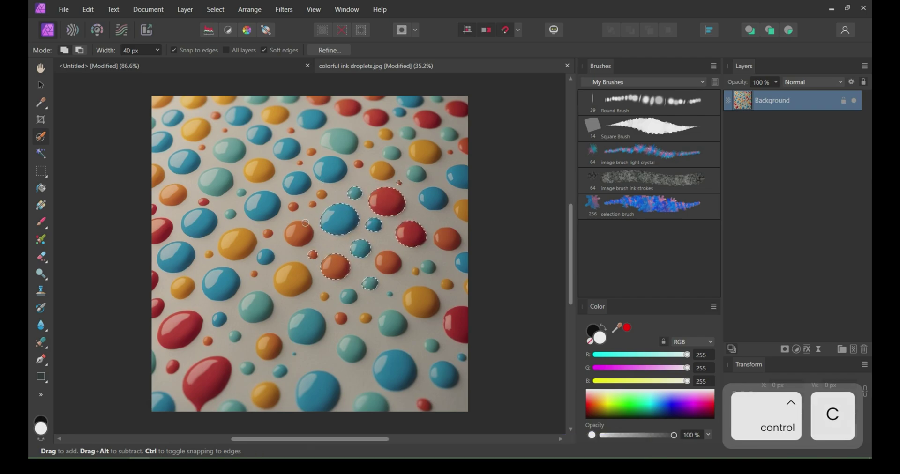
Create a new document from the clipboard and scale the droplets down
click(65, 10)
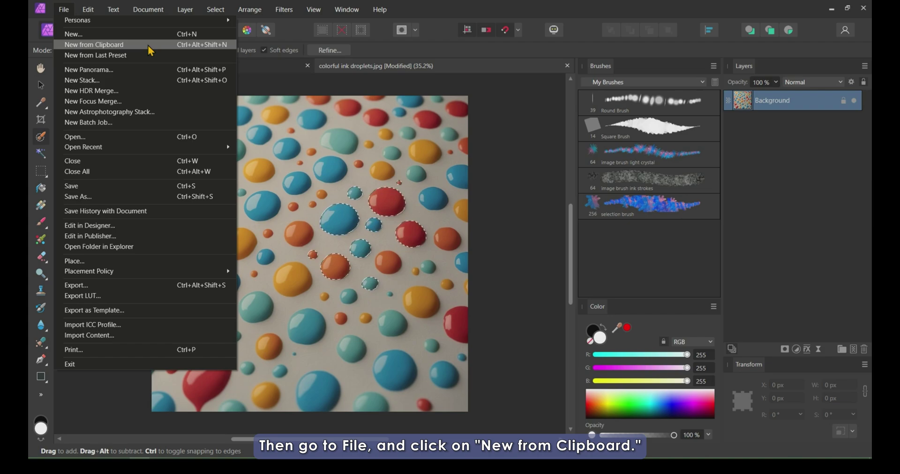
click(133, 49)
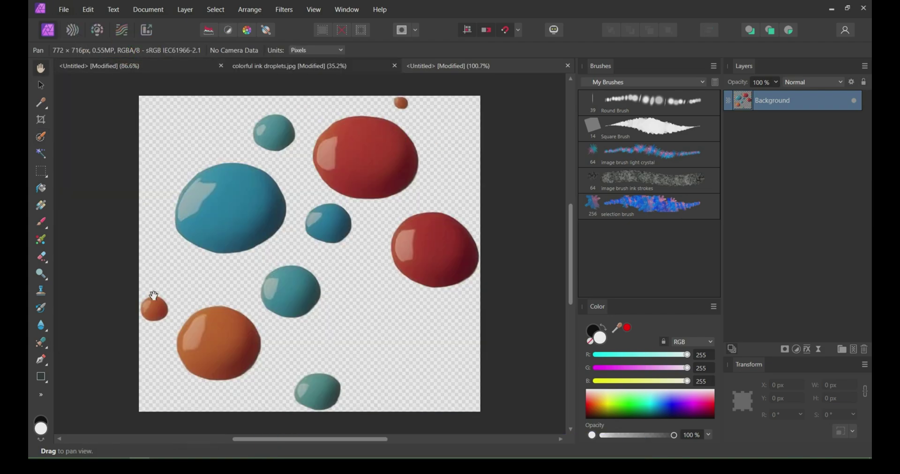
click(41, 86)
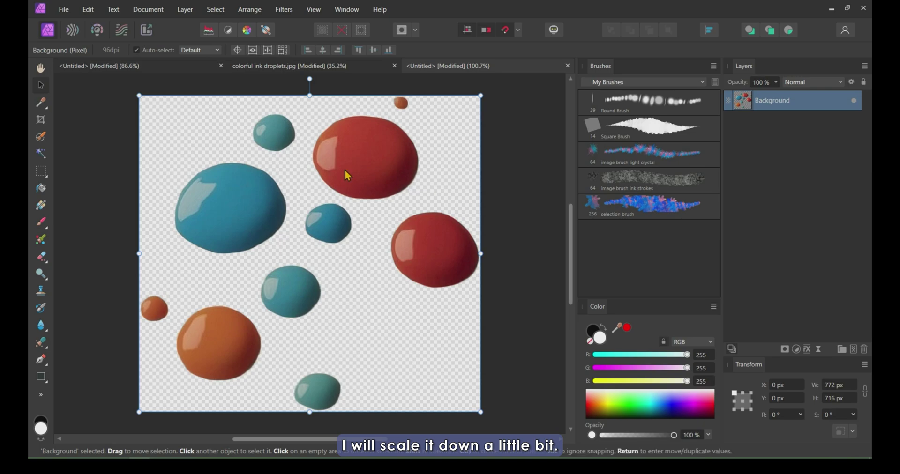
drag(140, 96, 170, 125)
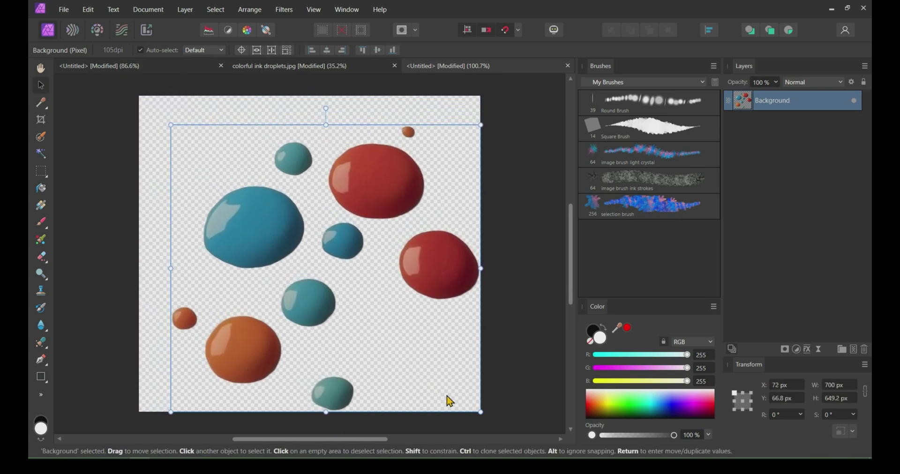
drag(478, 410, 441, 387)
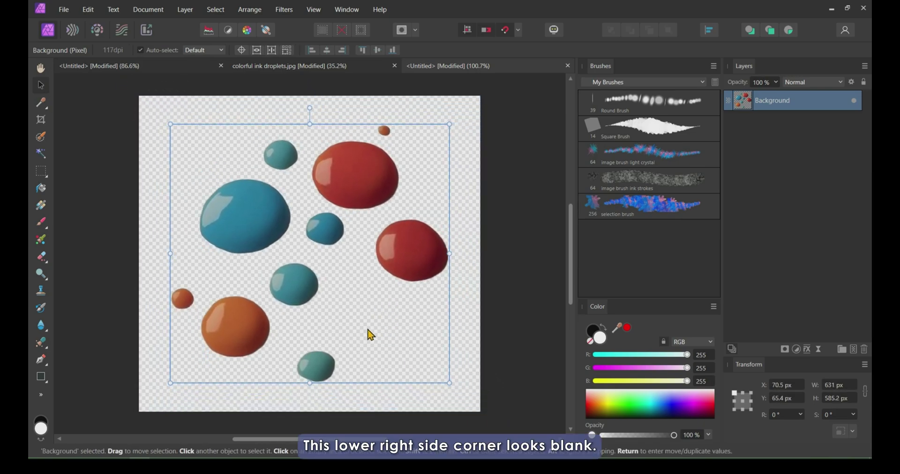
Paste one more blue droplet, shrunk and tilted into the lower-right gap
click(271, 66)
key(w)
key(ctrl+d)
drag(184, 247, 168, 258)
key(ctrl+c)
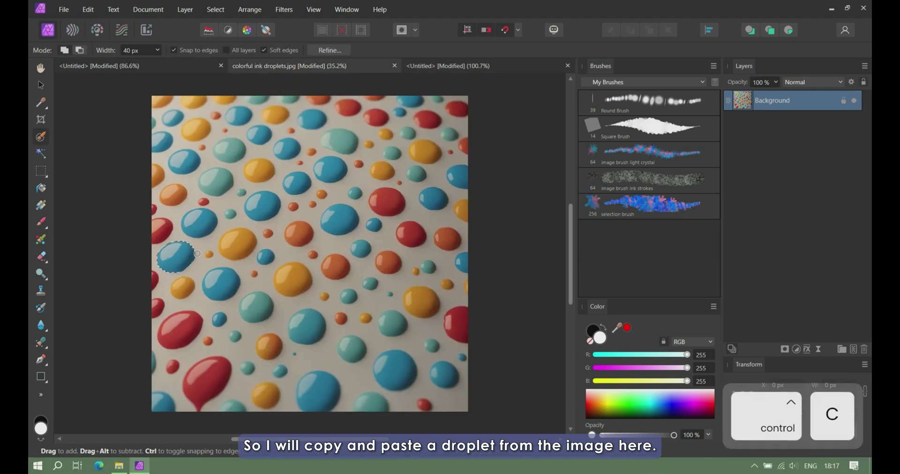
key(ctrl+Tab)
key(ctrl+v)
drag(452, 285, 412, 263)
mouse_move(457, 337)
mouse_down()
mouse_move(416, 322)
mouse_move(411, 291)
mouse_up()
click(773, 121)
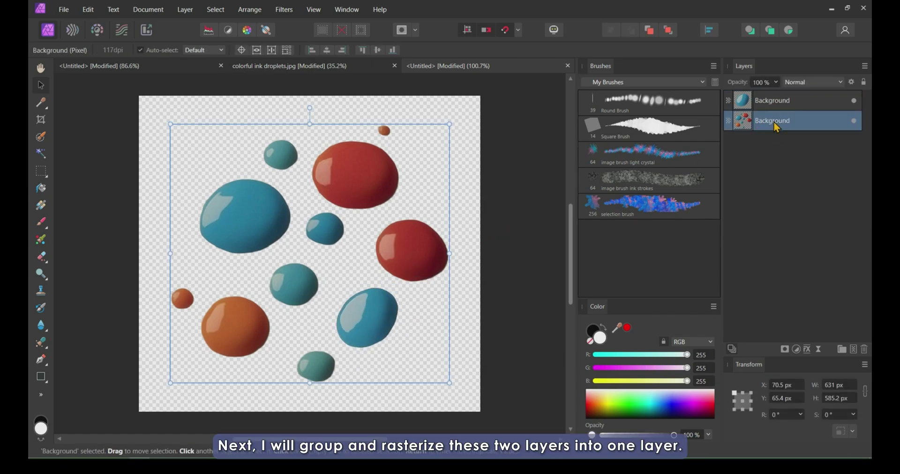
Group both droplet layers, duplicate the group and rasterize it into one pixel layer
ctrl+click(772, 103)
key(ctrl+g)
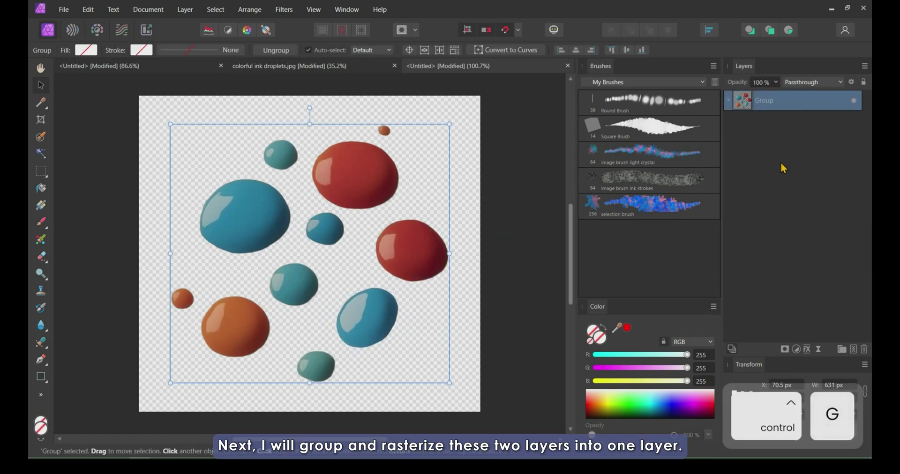
key(ctrl+j)
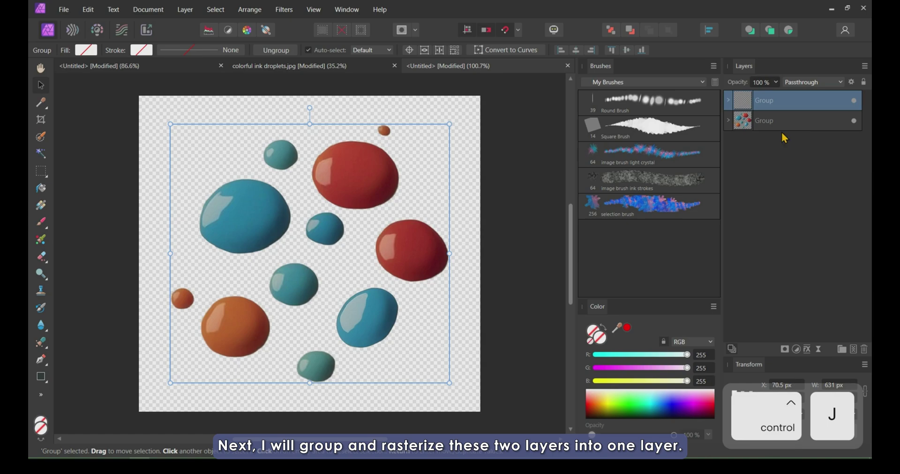
right_click(799, 120)
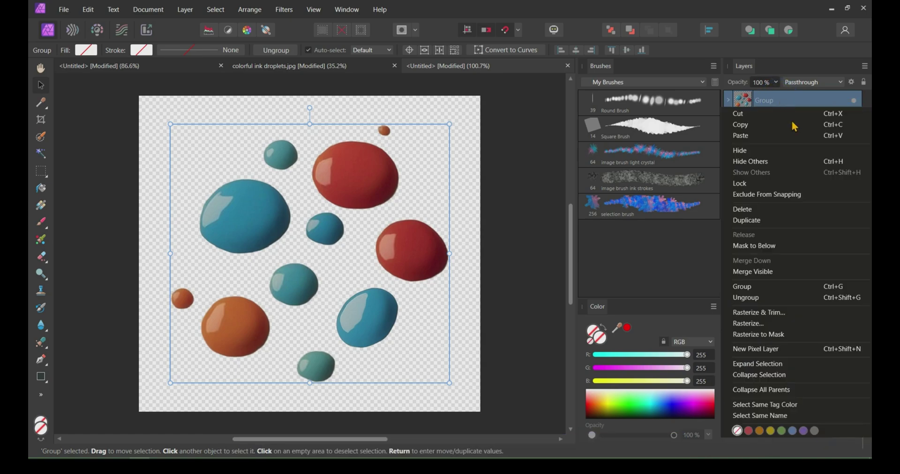
click(773, 313)
Add an HSL adjustment with saturation at -100%
click(796, 350)
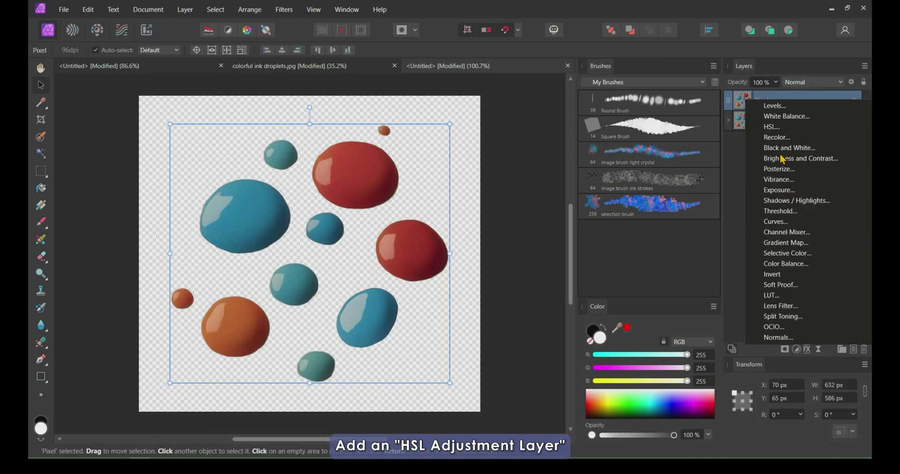
click(778, 127)
drag(509, 190, 676, 105)
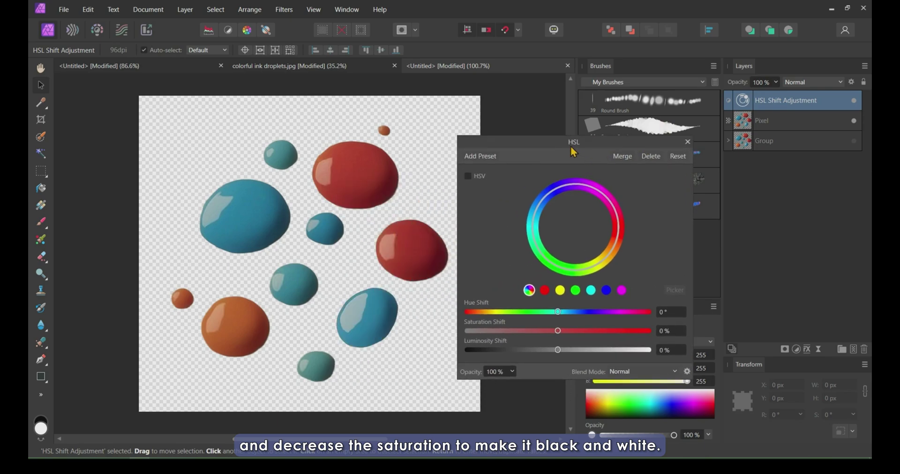
drag(586, 290, 485, 299)
click(715, 101)
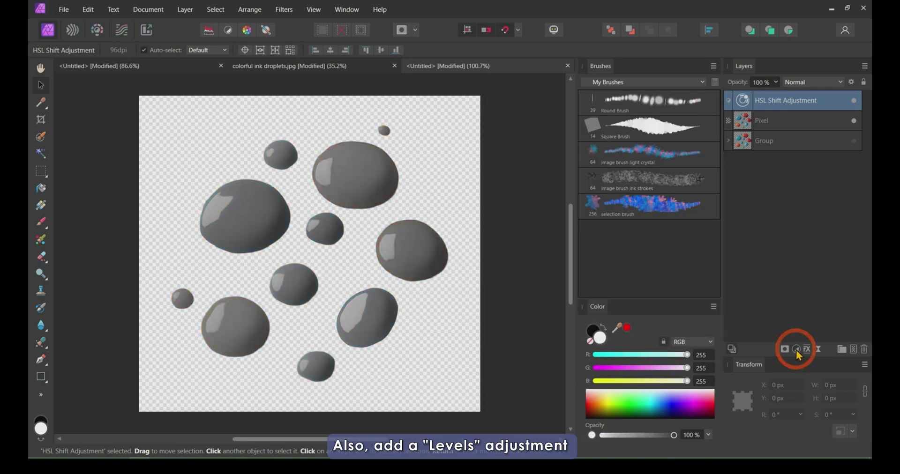
Add a Levels adjustment with black raised and white lowered for stronger contrast
click(796, 349)
click(773, 109)
drag(495, 211, 532, 211)
drag(710, 235, 670, 235)
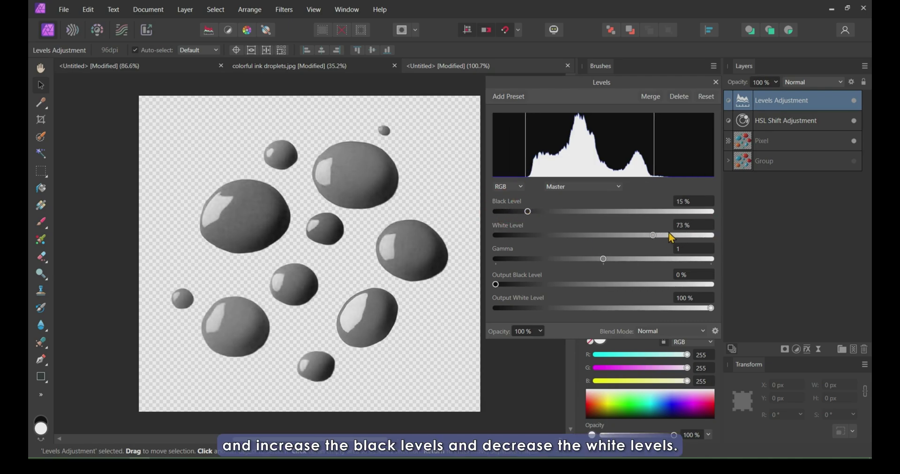
Export the greyscale droplets as a 500 px wide PNG named tip 01
click(716, 82)
key(ctrl+shift+alt+s)
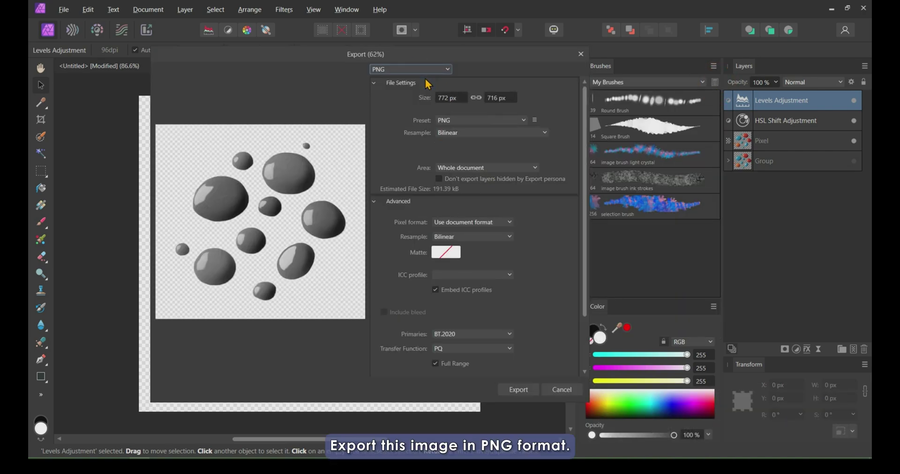
key(Tab)
text(500)
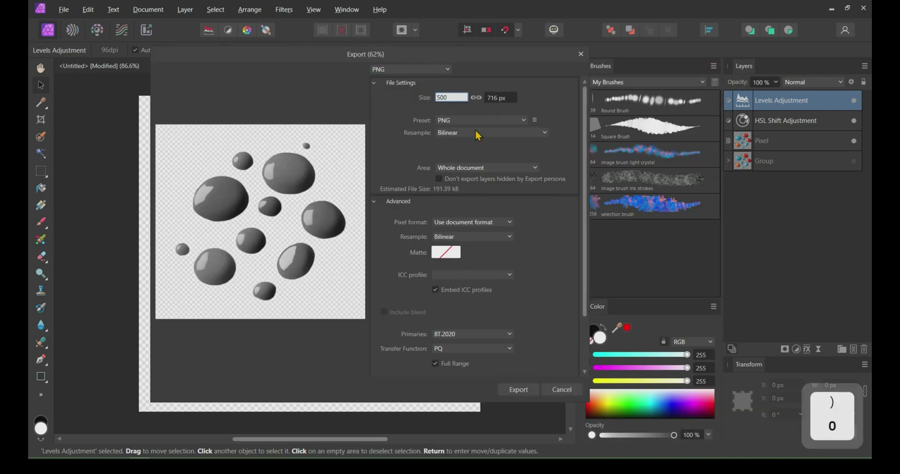
key(Tab)
click(515, 394)
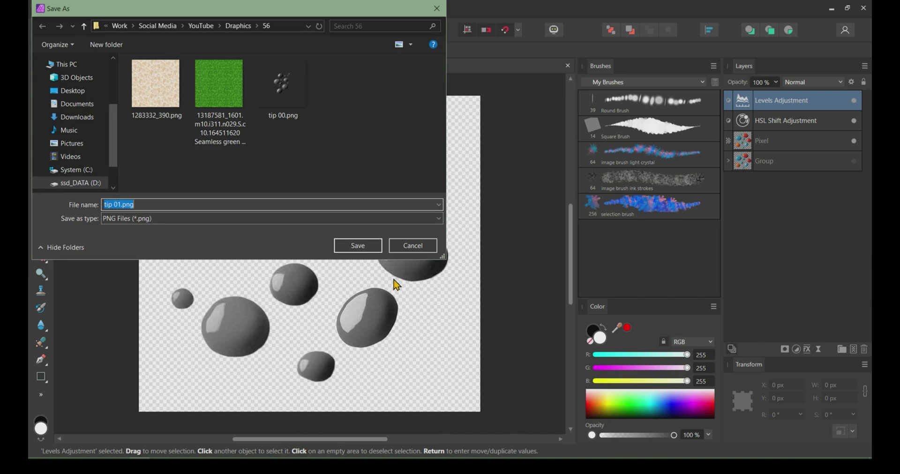
click(713, 66)
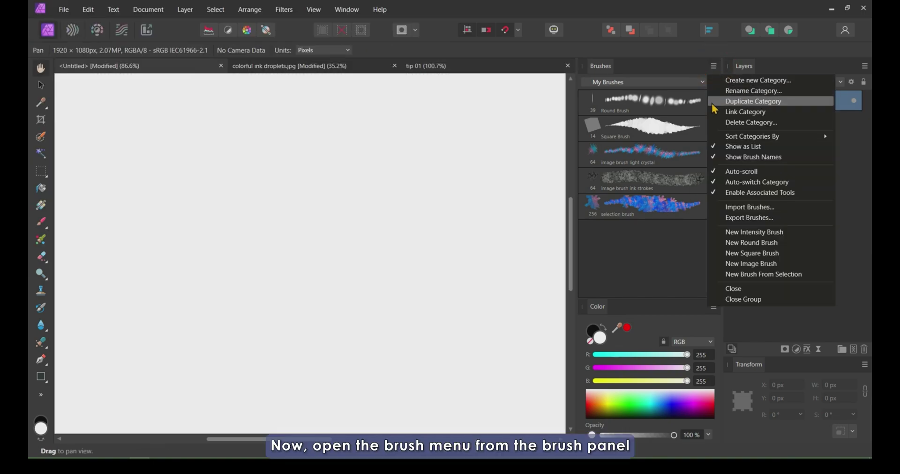
Create a new intensity brush from tip 01.png and paint a test stamp
click(756, 233)
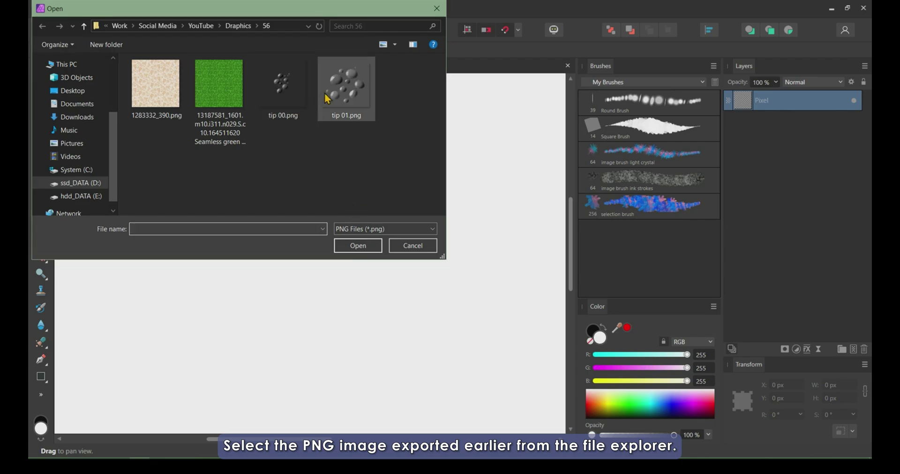
click(347, 86)
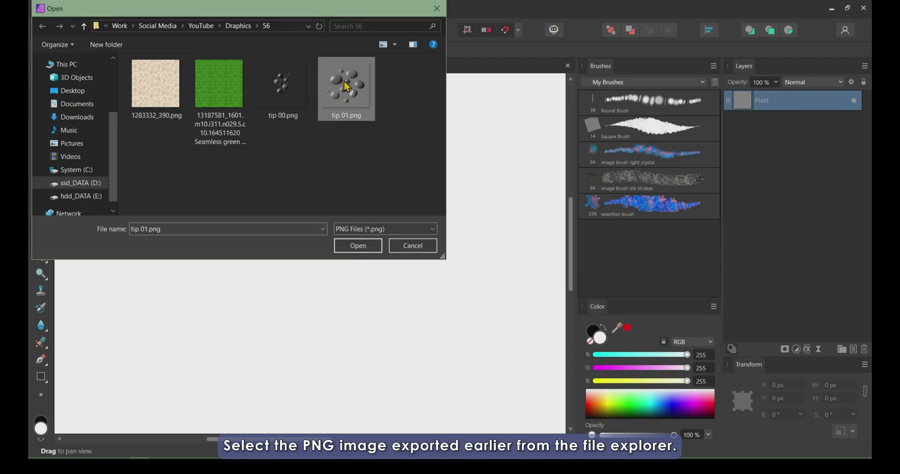
click(363, 247)
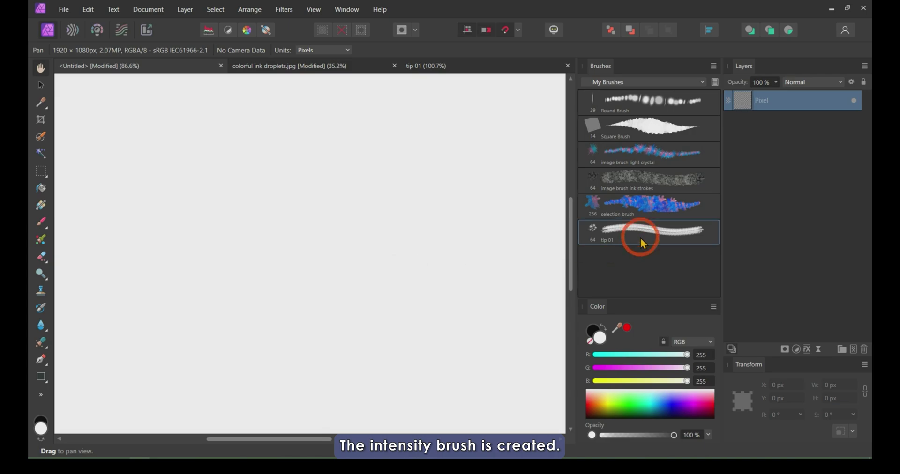
key(b)
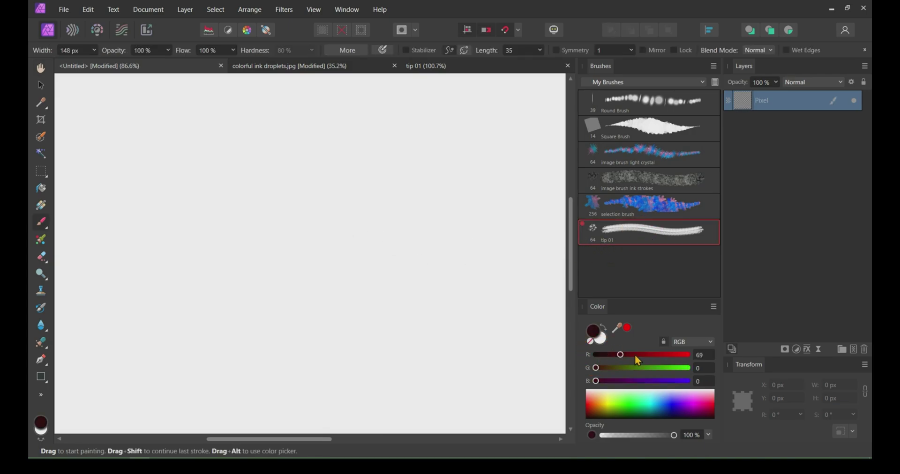
click(402, 171)
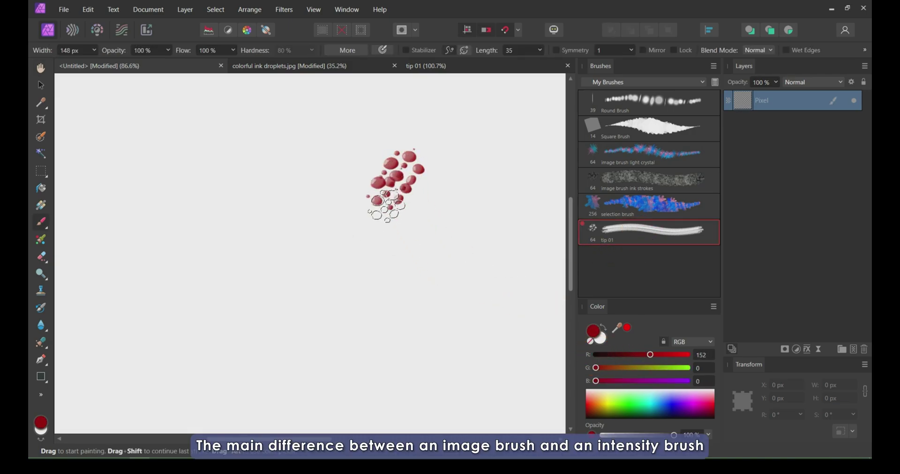
Stamp several blue droplet clusters, then purple ones, across the canvas
click(663, 402)
click(279, 239)
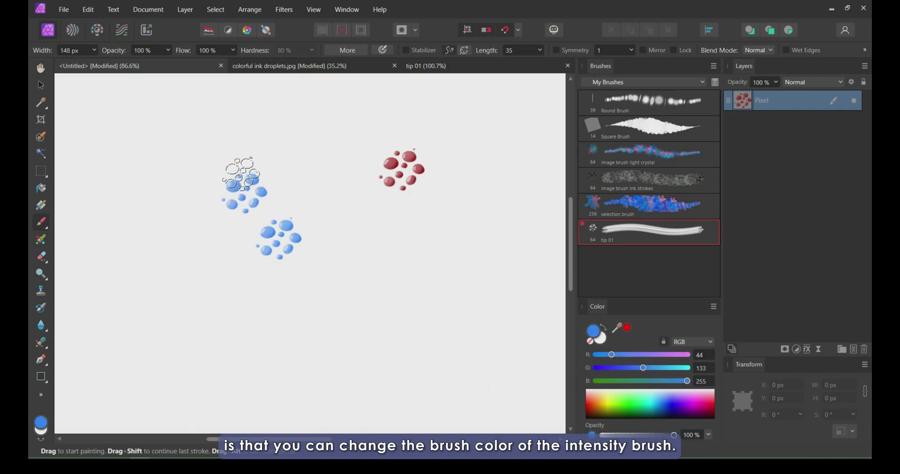
click(237, 157)
click(451, 282)
click(687, 403)
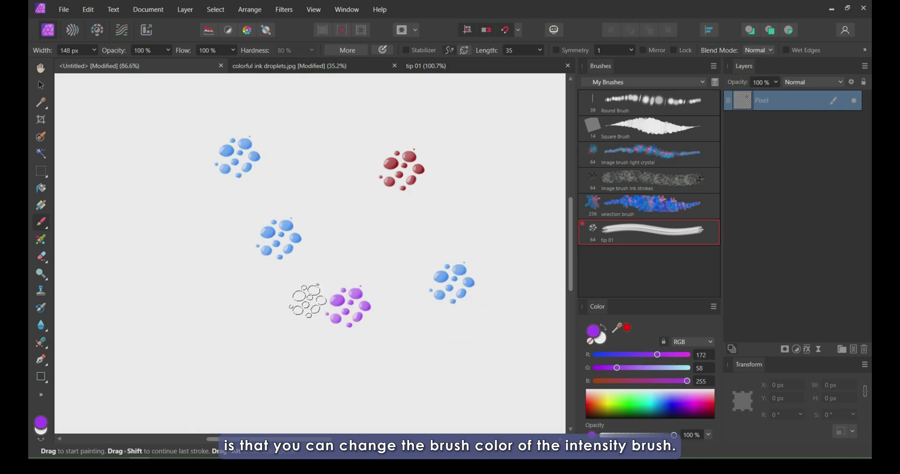
click(255, 295)
click(368, 261)
click(448, 217)
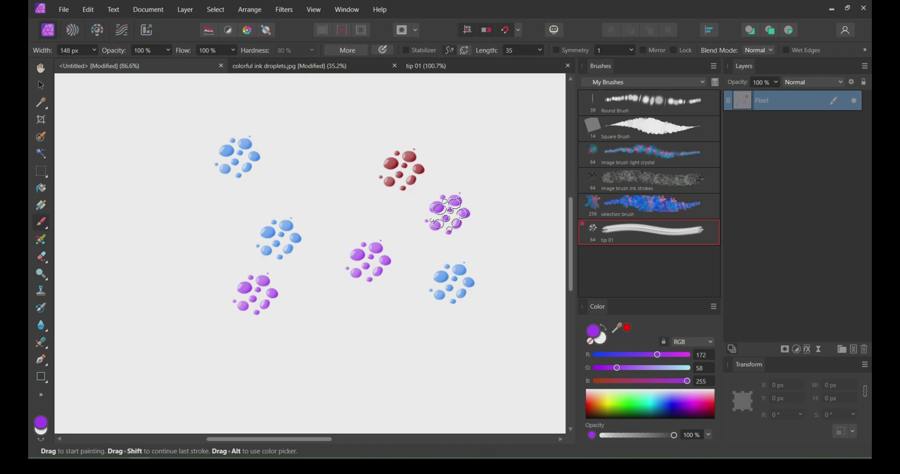
Edit the tip 01 brush and widen the spacing between droplet stamps
right_click(590, 241)
click(632, 250)
drag(357, 241, 433, 243)
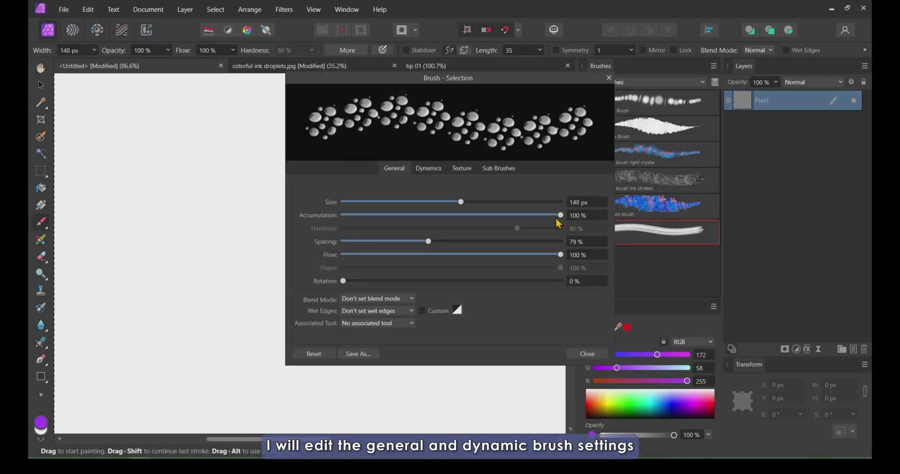
click(428, 168)
click(394, 168)
click(428, 168)
Set size jitter to 50%, accumulation jitter to 15% and hue jitter to 5%
text(50)
key(Return)
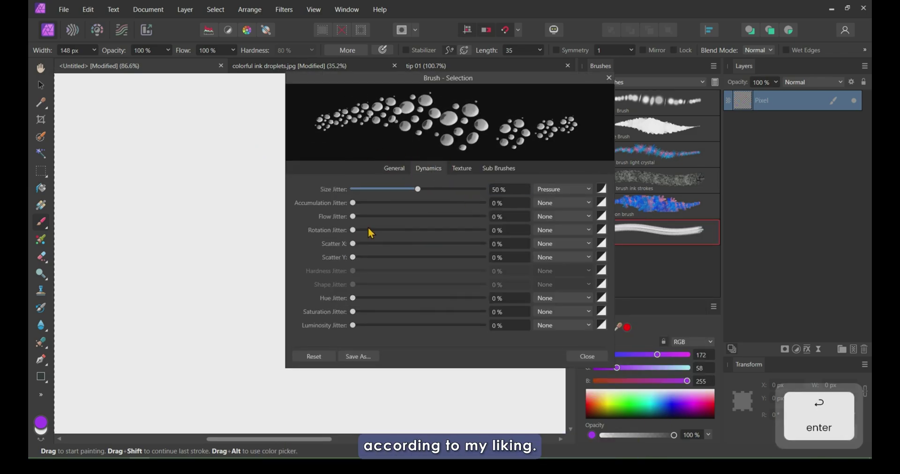
text(15)
key(Return)
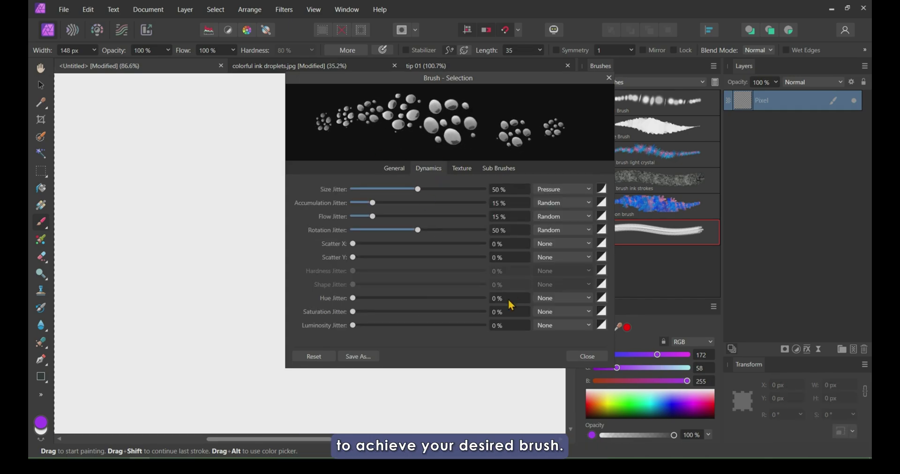
click(508, 299)
text(5)
key(Return)
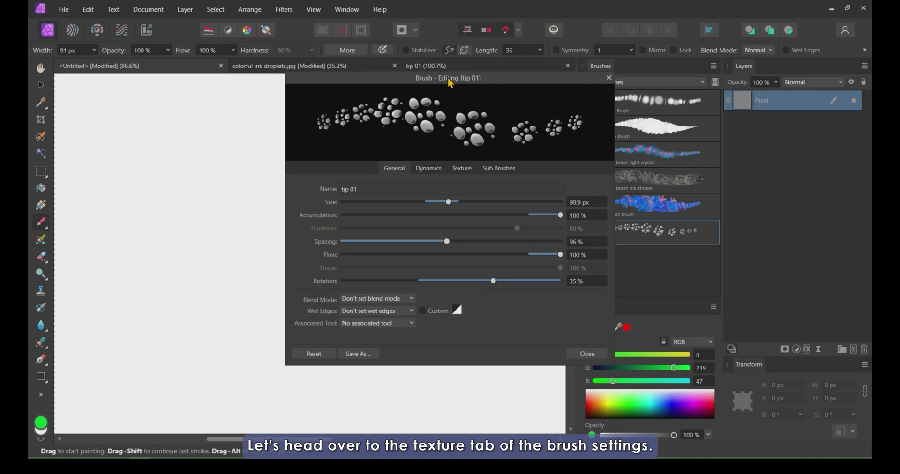
Add tip 00.png as a second nozzle, chosen at random
drag(450, 84, 404, 93)
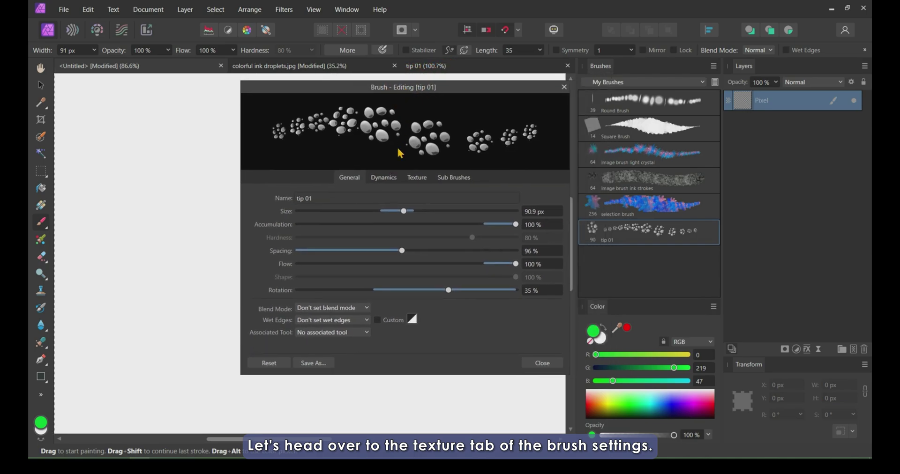
click(417, 177)
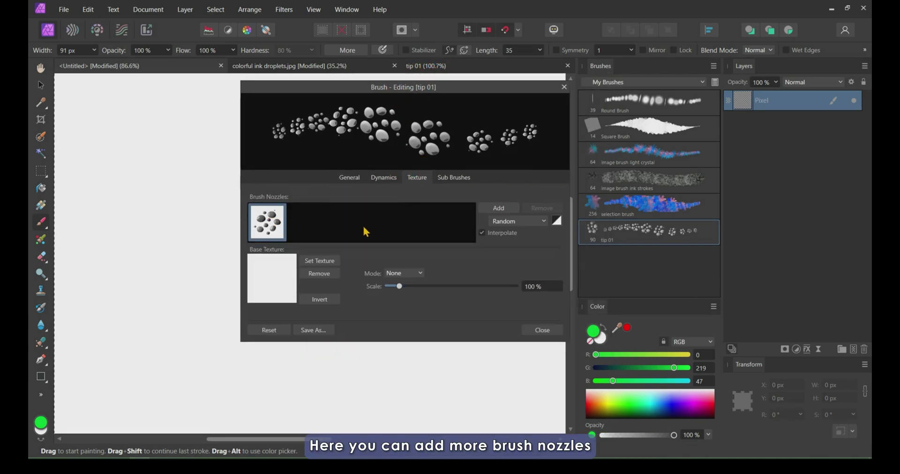
click(514, 210)
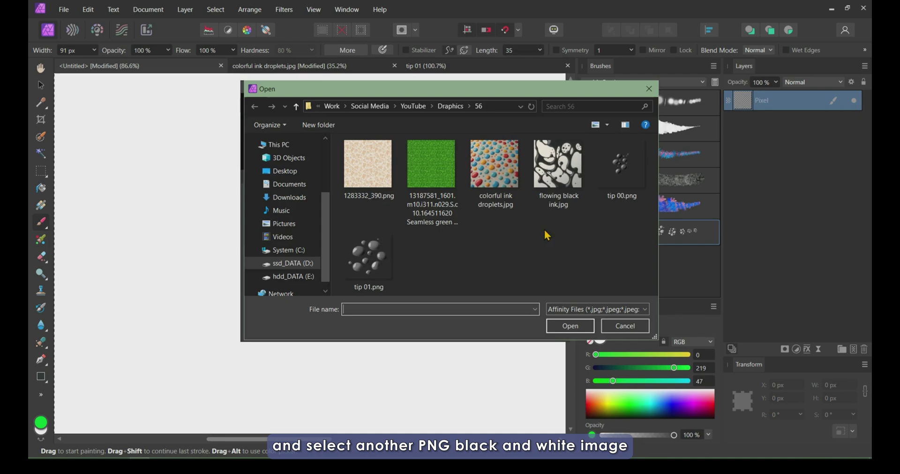
click(629, 183)
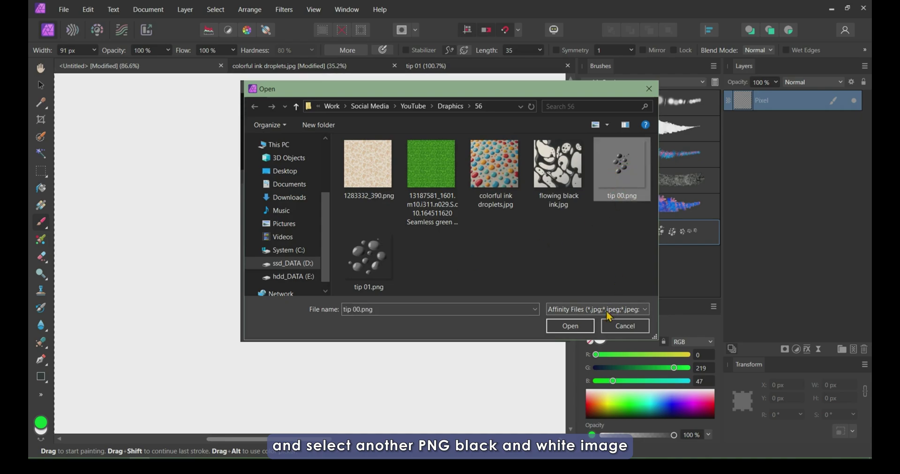
click(585, 328)
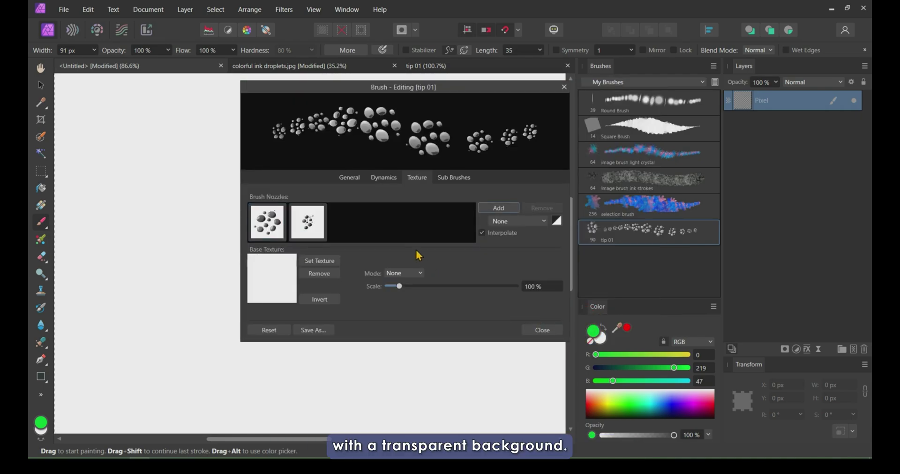
click(522, 222)
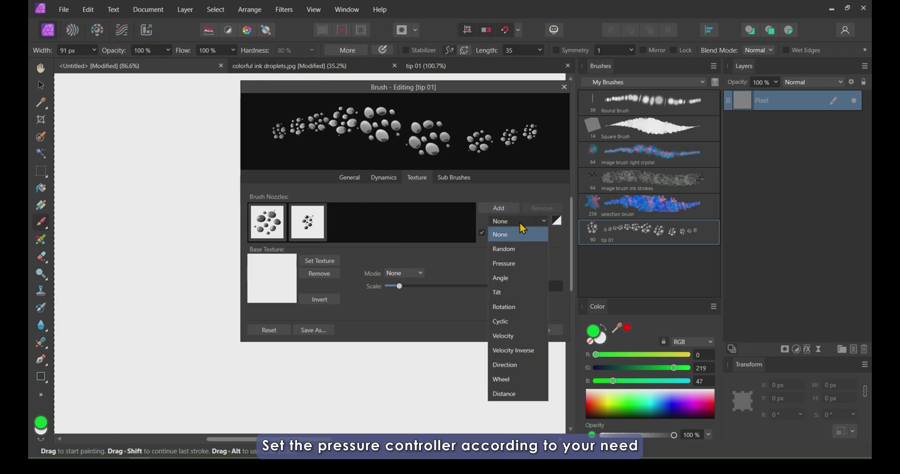
click(524, 249)
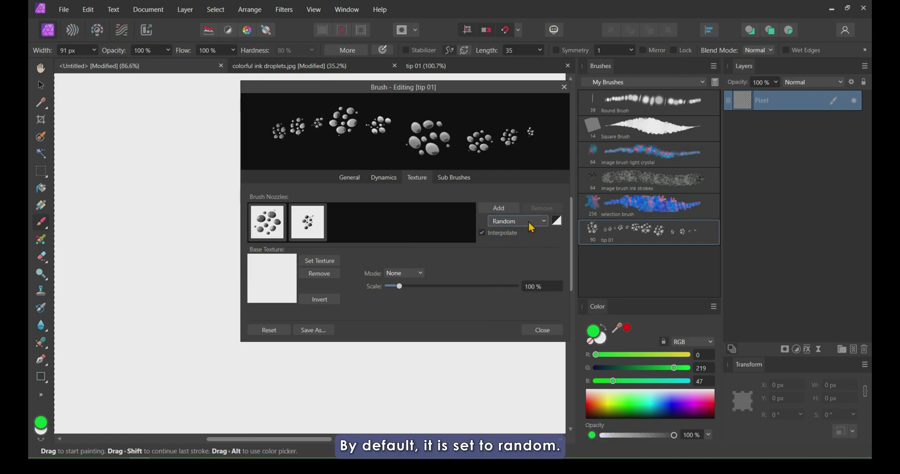
Paint a smaller green test stroke, then remove the second nozzle
click(539, 370)
key(bracketleft)
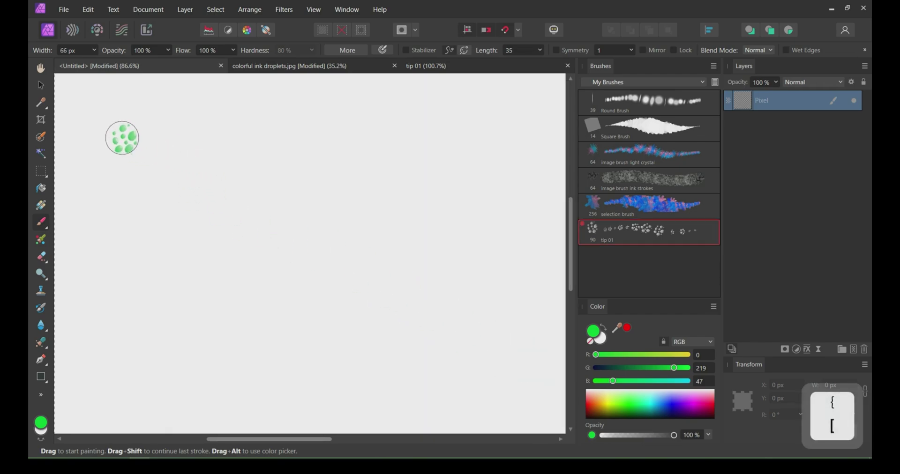
key(ctrl+d)
drag(82, 112, 385, 110)
click(359, 215)
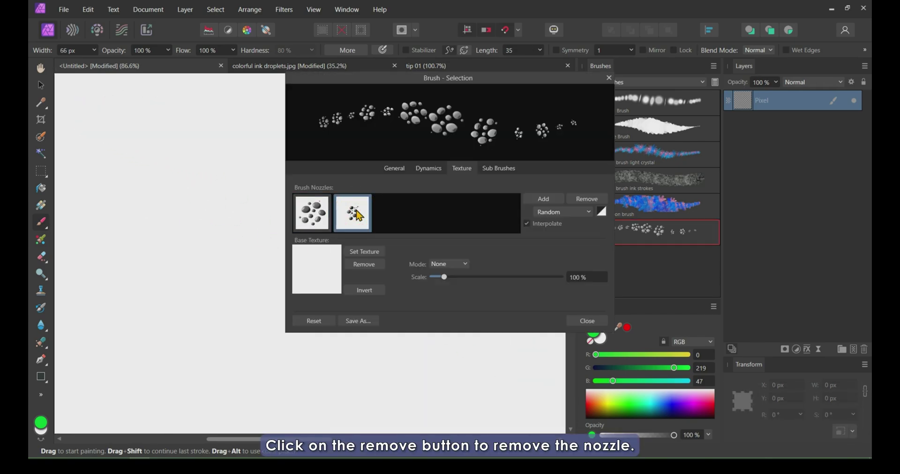
click(582, 201)
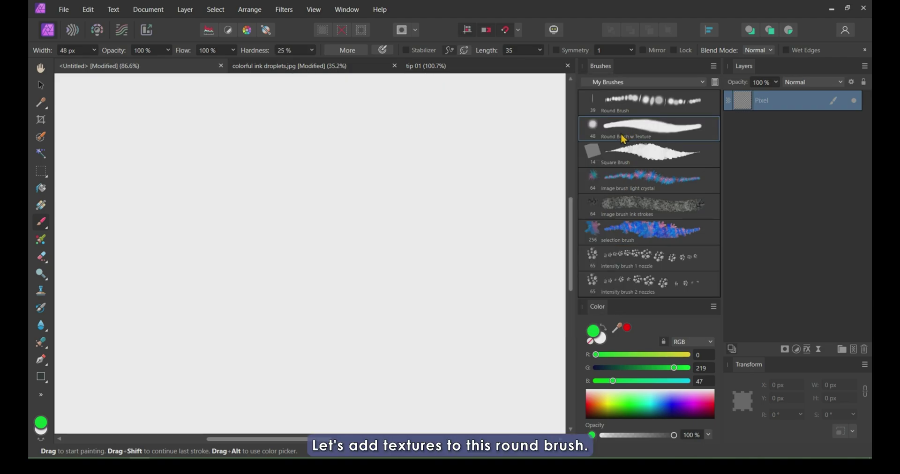
Edit Round Brush w Texture and load 1283332_390.png as its base texture
right_click(621, 136)
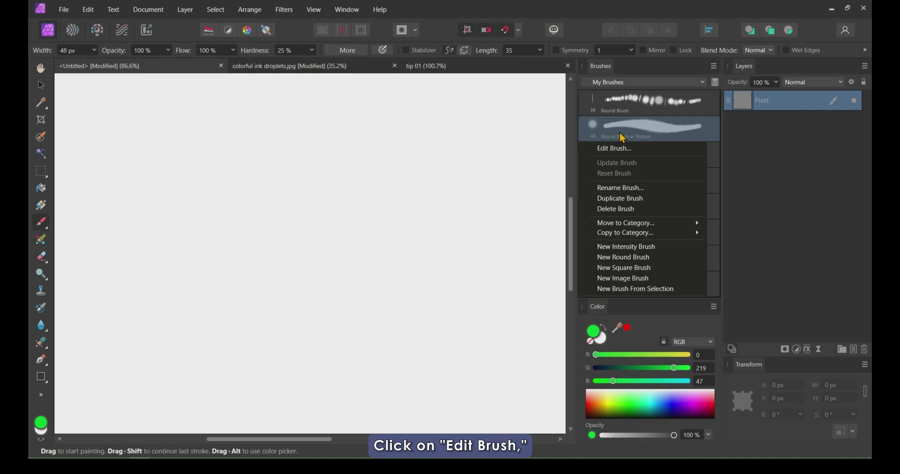
click(617, 149)
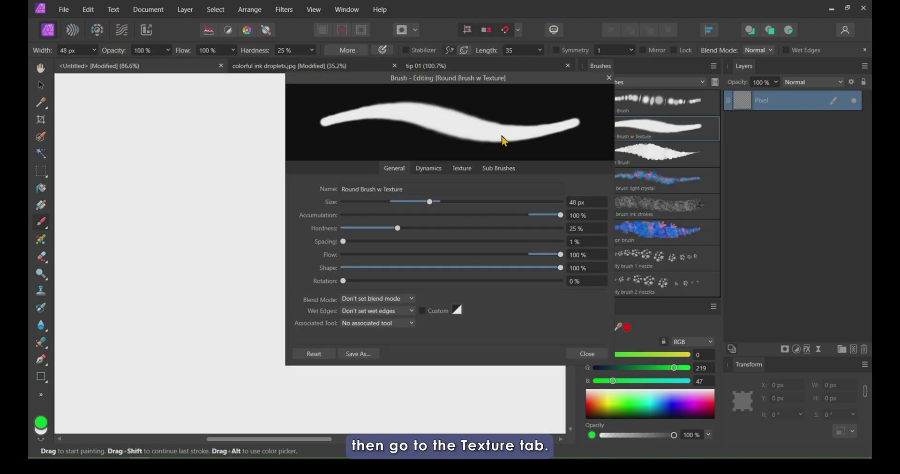
click(460, 171)
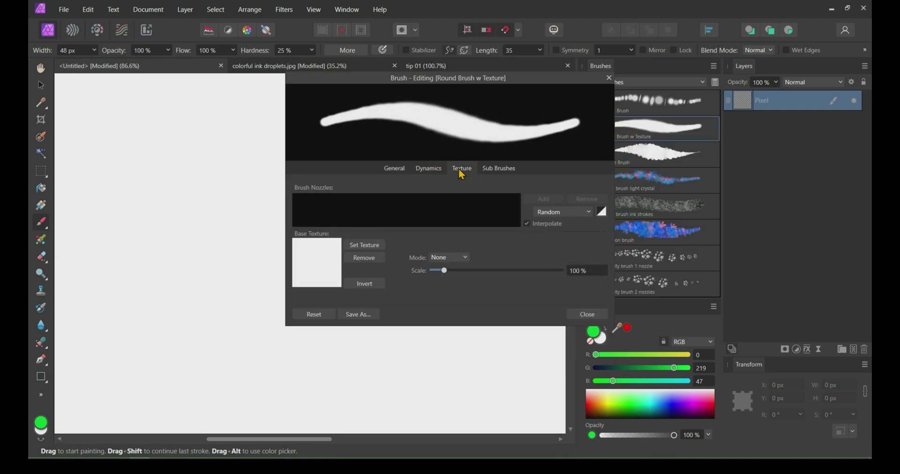
click(359, 249)
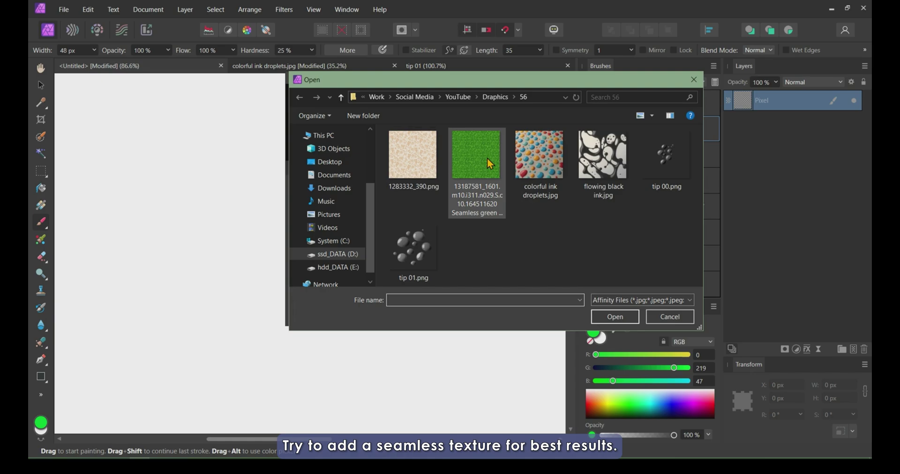
click(421, 156)
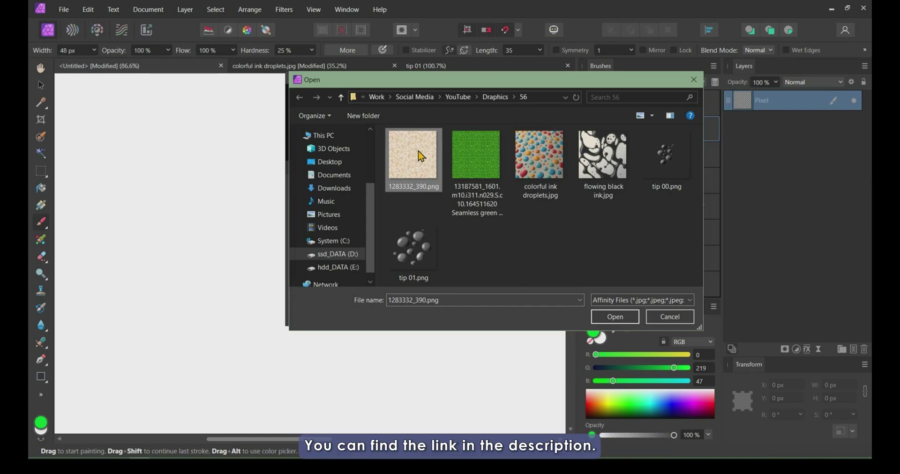
click(616, 318)
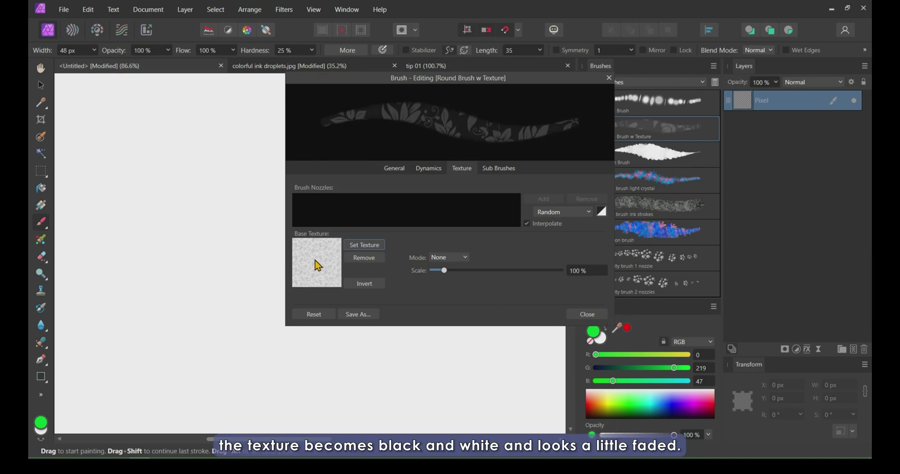
Paint green and grey leaf-textured test strokes with the round brush
click(587, 313)
mouse_move(176, 200)
mouse_down()
mouse_move(445, 141)
mouse_move(197, 211)
mouse_up()
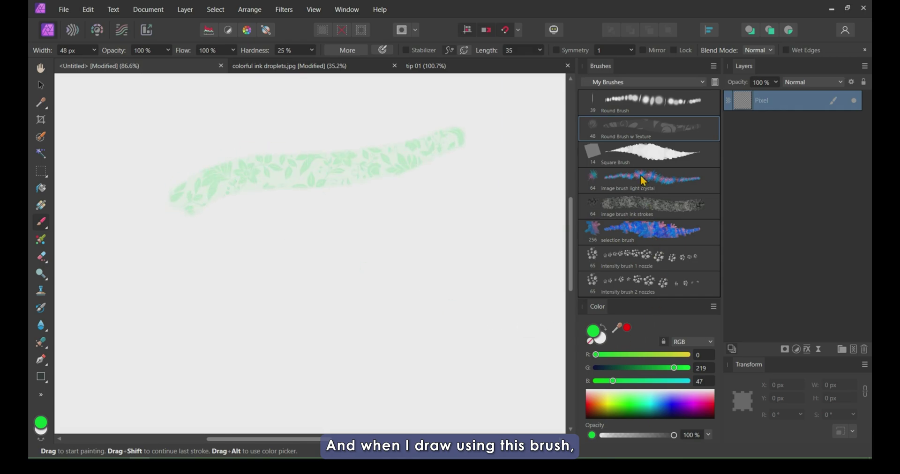
mouse_move(460, 148)
mouse_down()
mouse_move(243, 193)
mouse_move(307, 175)
mouse_move(372, 188)
mouse_move(438, 161)
mouse_up()
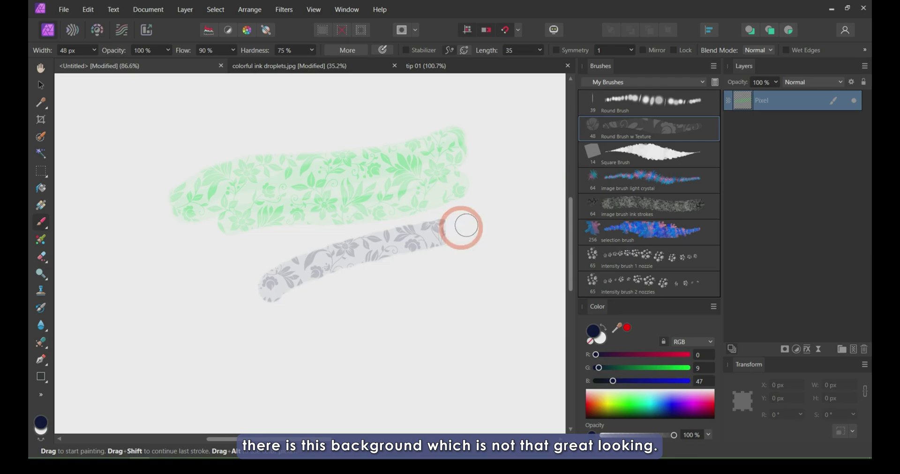
mouse_move(462, 227)
mouse_down()
mouse_move(272, 300)
mouse_move(388, 291)
mouse_up()
mouse_move(293, 274)
mouse_down()
mouse_move(299, 262)
mouse_move(280, 275)
mouse_up()
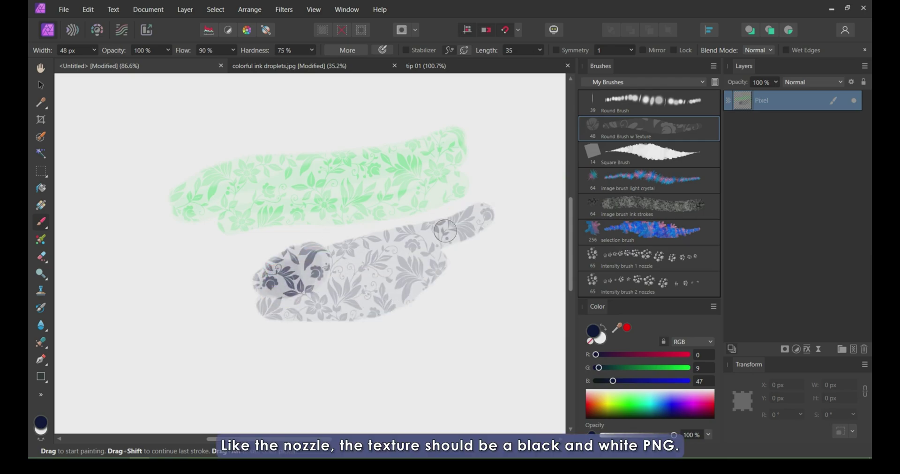
Select all, delete the test strokes and deselect to clear the canvas
key(ctrl+a)
key(BackSpace)
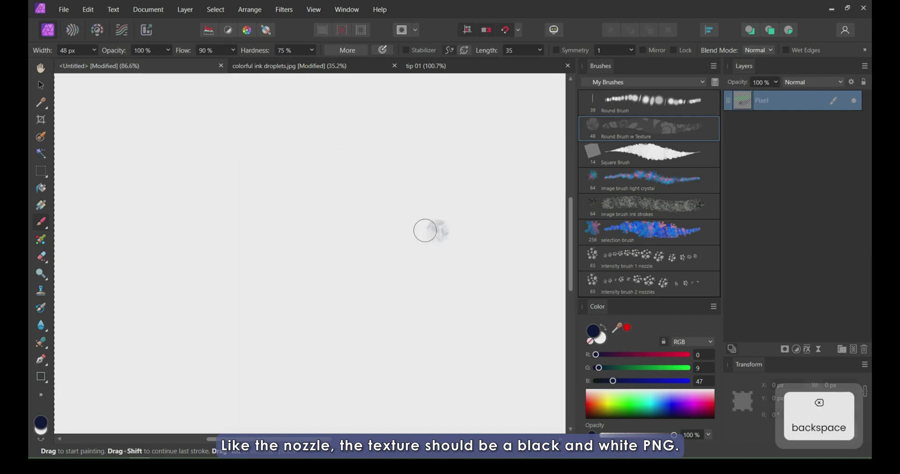
key(ctrl+d)
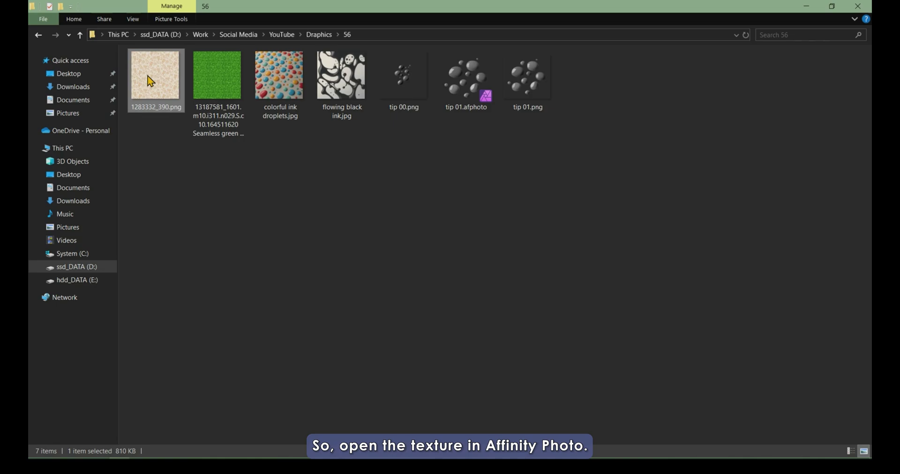
Adjust the floral pattern's Levels black and white points to make it high-contrast black-and-white
right_click(159, 71)
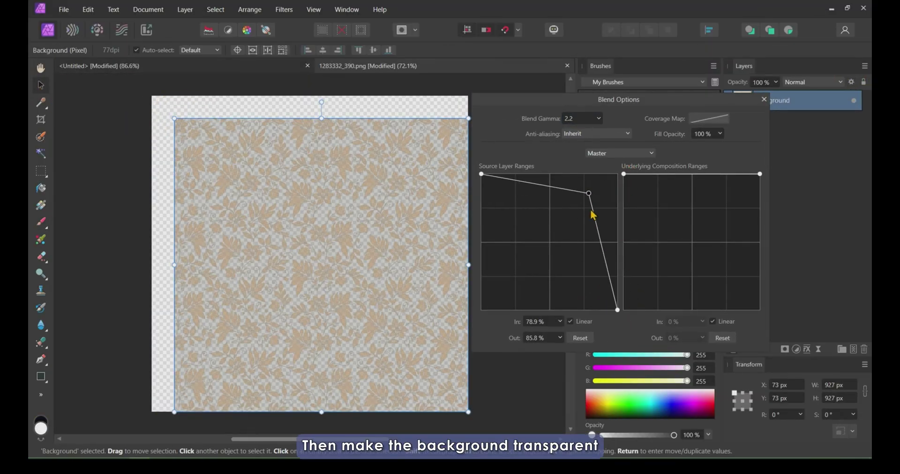
drag(617, 174, 590, 174)
drag(617, 309, 600, 310)
drag(597, 176, 605, 174)
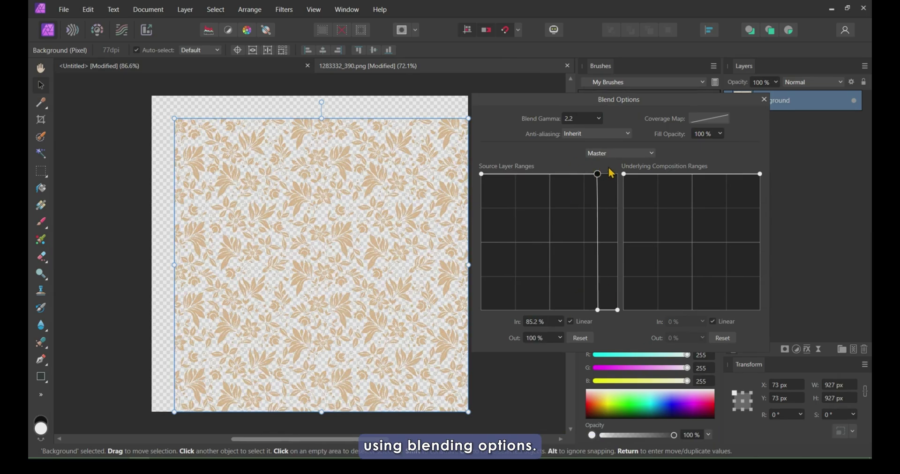
drag(597, 309, 604, 310)
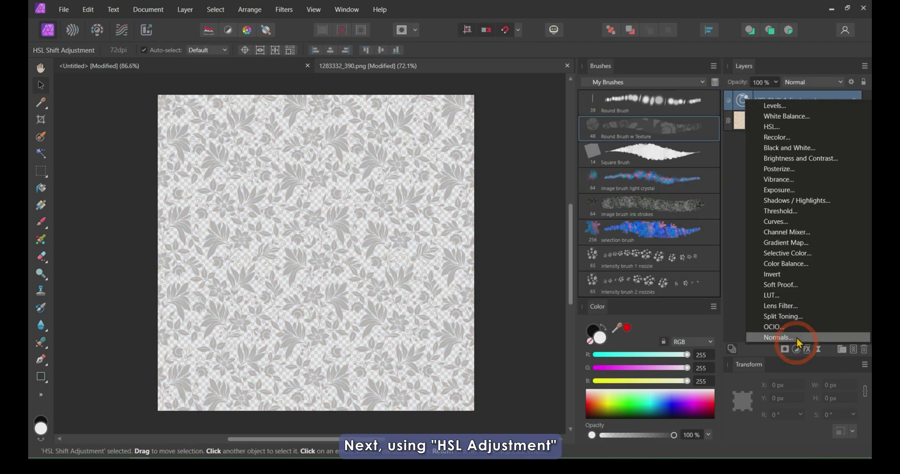
mouse_move(495, 211)
mouse_down()
mouse_move(643, 212)
mouse_move(624, 214)
mouse_up()
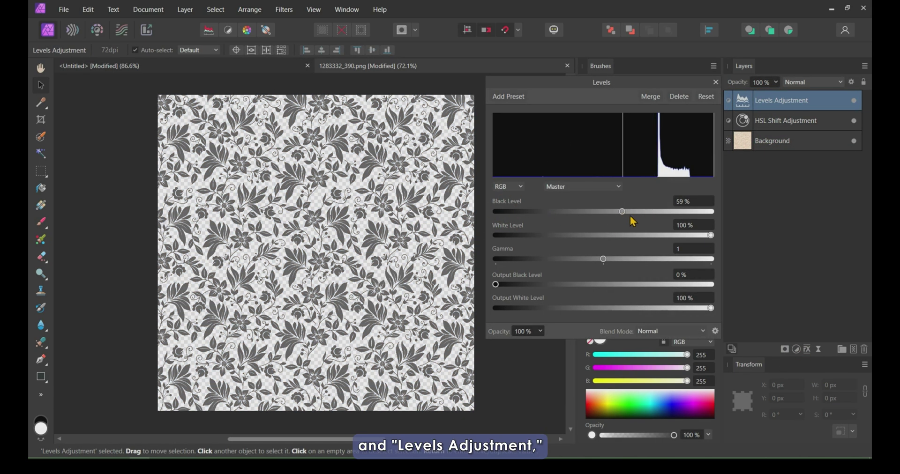
drag(710, 235, 698, 235)
drag(626, 216, 641, 215)
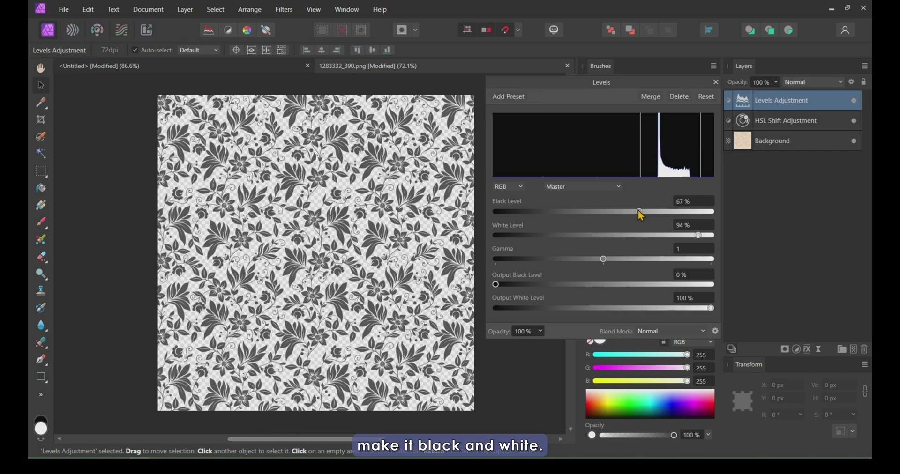
click(716, 83)
Export the black-and-white pattern as a PNG named texture 1.png
key(ctrl+shift+alt+s)
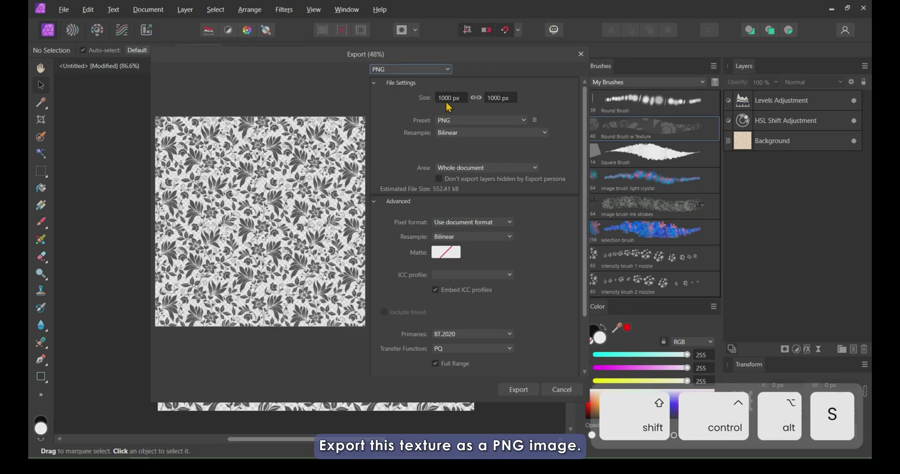
click(521, 394)
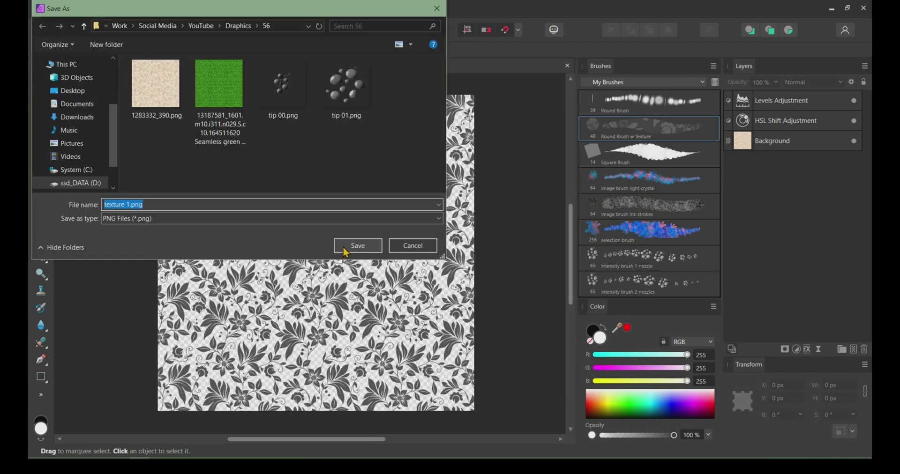
click(355, 245)
Load texture 1.png as the Round Brush w Texture base texture at 35% scale
click(466, 170)
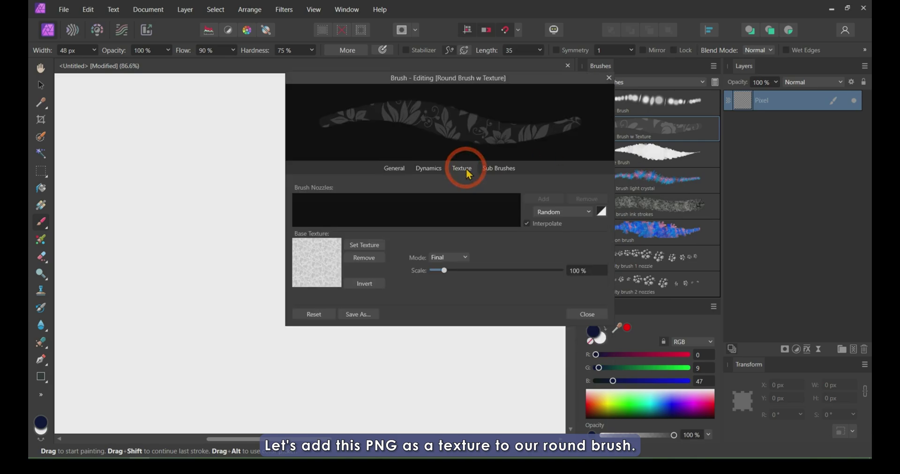
click(375, 257)
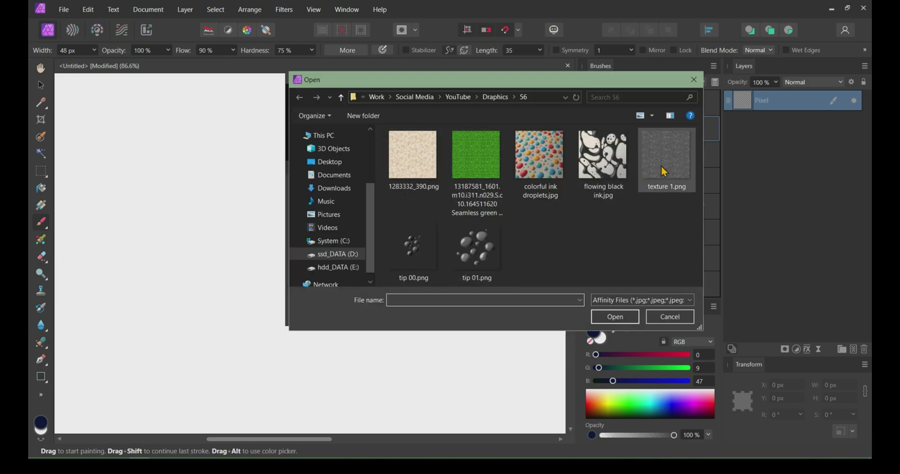
click(665, 171)
click(618, 316)
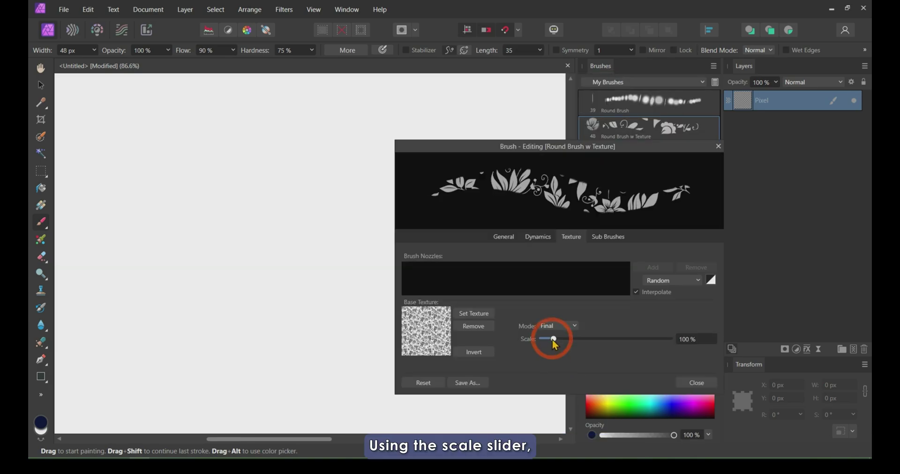
drag(552, 339, 543, 339)
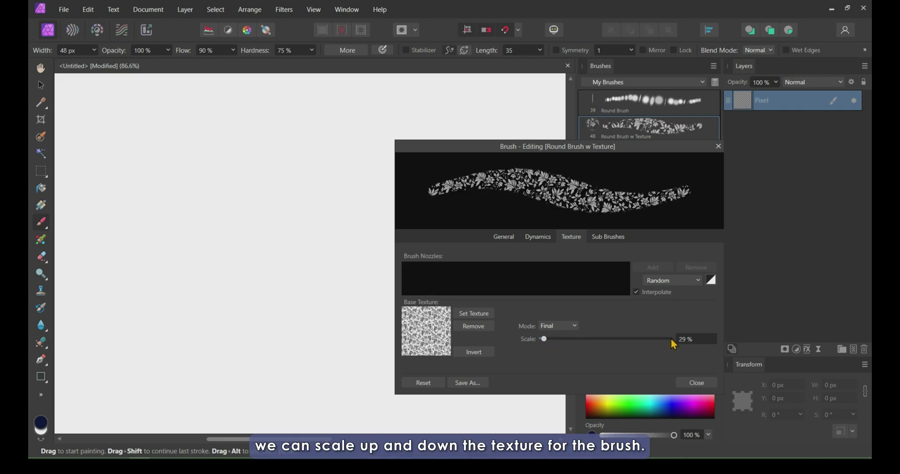
text(3)
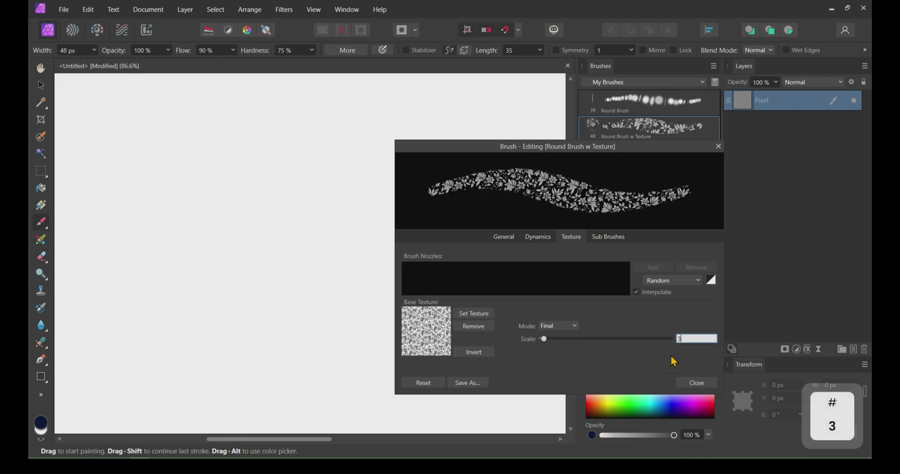
text(5)
key(Return)
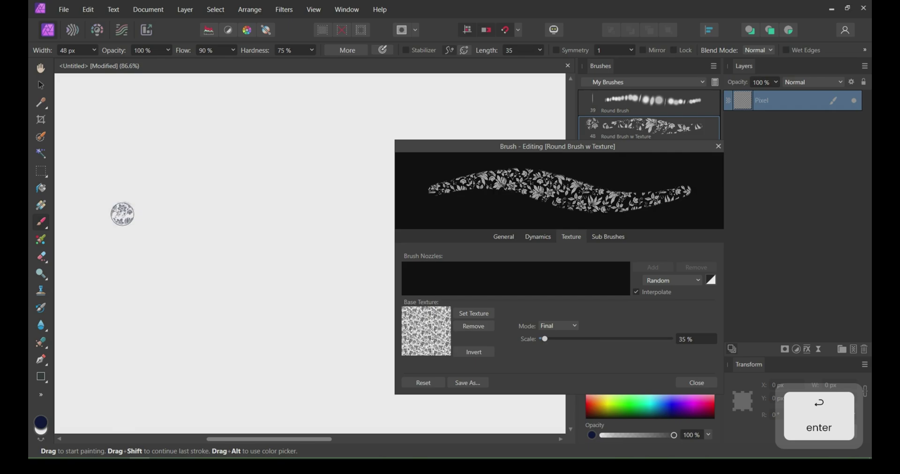
Paint a test stroke, then invert the duplicate brush's texture and close the editor
drag(122, 214, 300, 178)
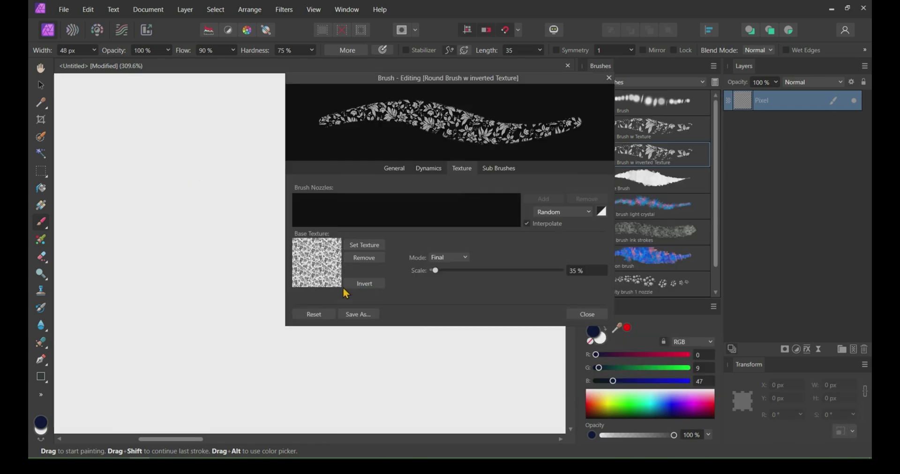
click(371, 289)
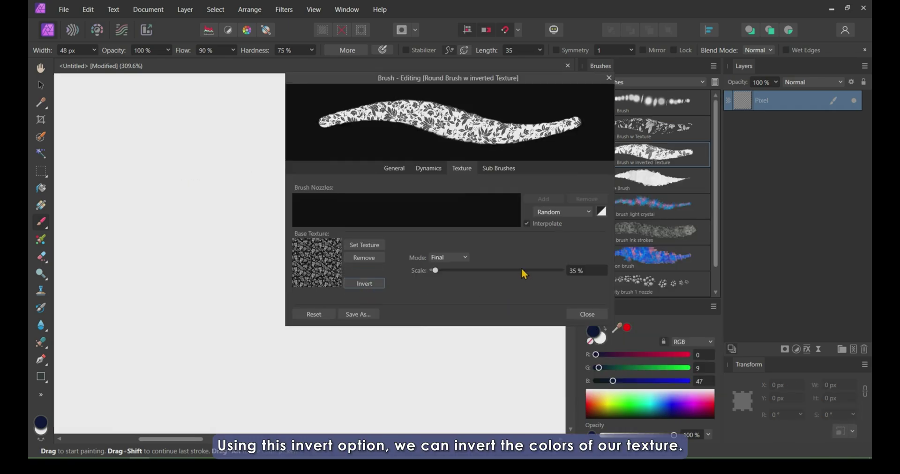
click(587, 315)
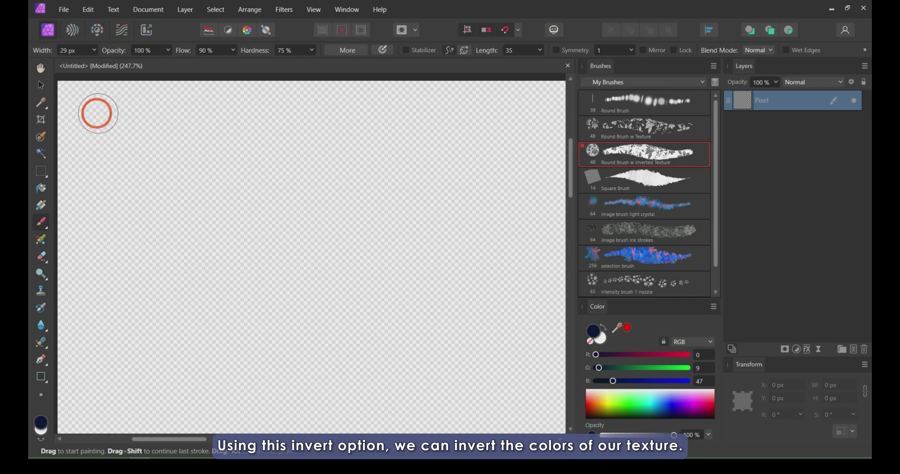
Test the inverted-texture brush, then add a round sub-brush to tip 02 and open its settings
drag(97, 113, 427, 112)
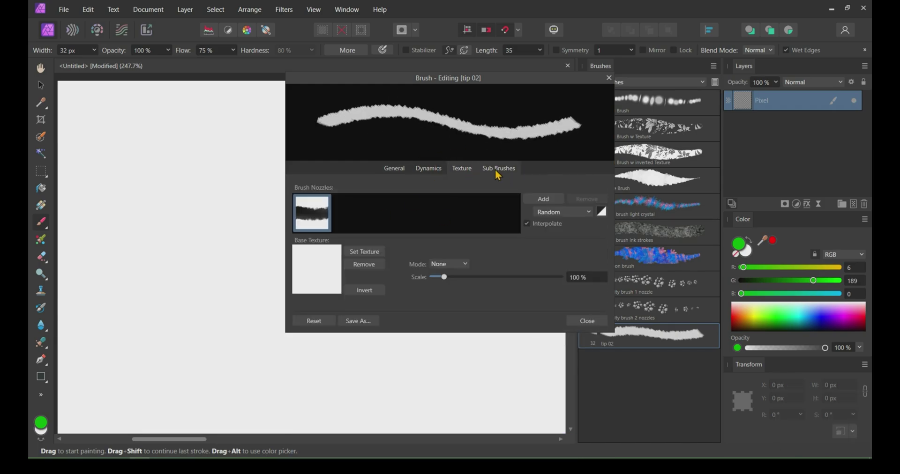
click(477, 171)
click(520, 178)
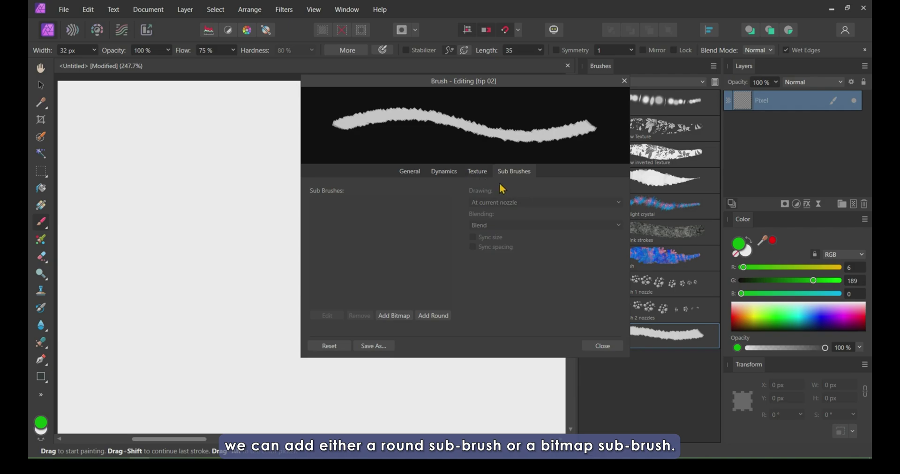
click(435, 317)
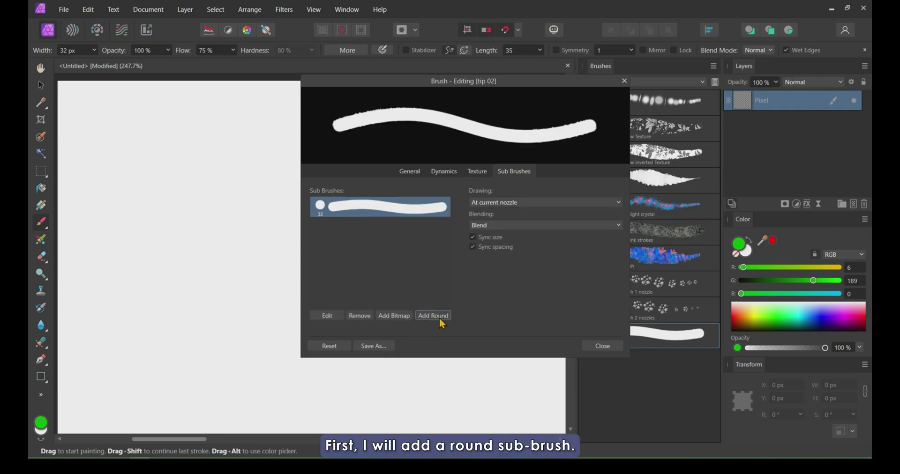
click(327, 315)
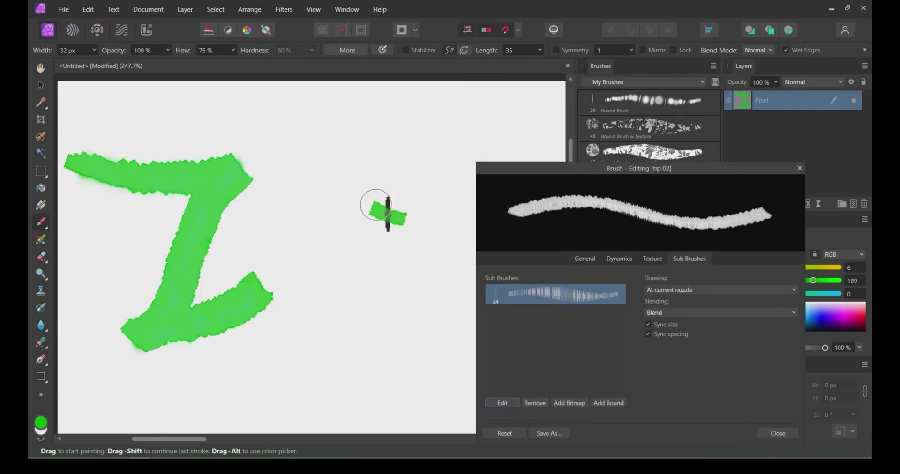
Paint four green test strokes beside the Z with the sub-brush
drag(281, 150, 440, 157)
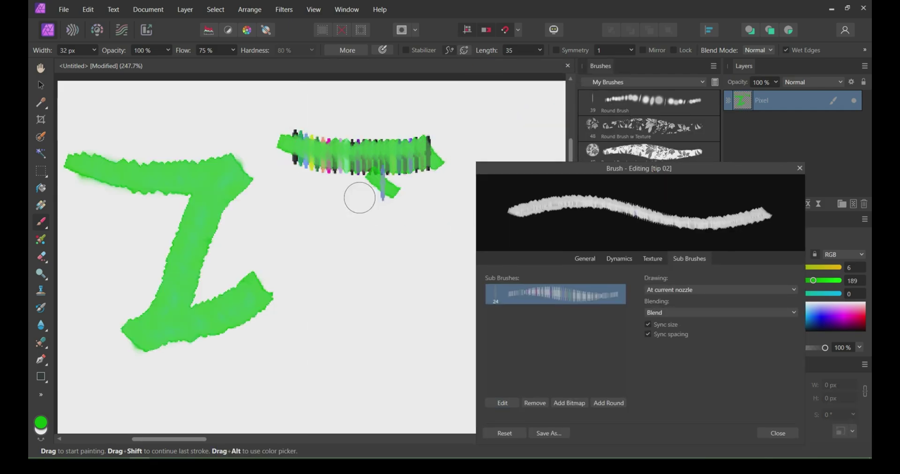
drag(277, 213, 436, 218)
drag(288, 260, 442, 265)
drag(316, 307, 431, 324)
drag(441, 331, 471, 342)
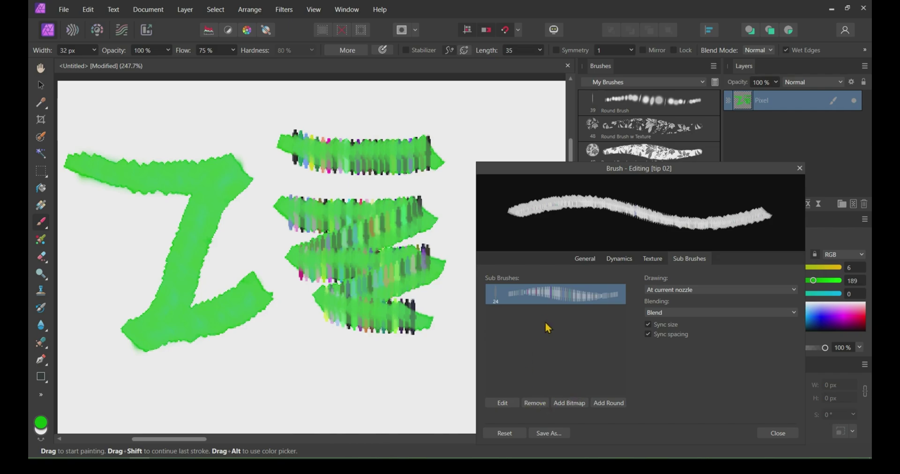
Replace the round sub-brush with a bitmap sub-brush from sub brush tip 01.png
click(536, 405)
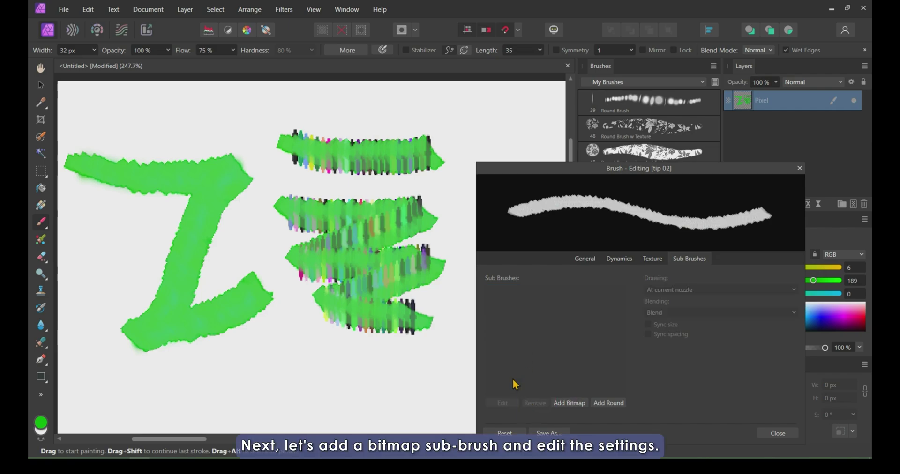
click(568, 403)
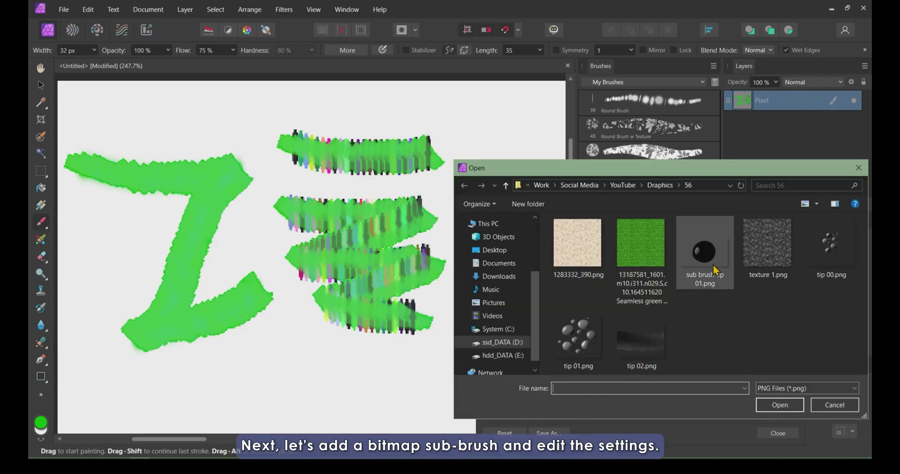
click(704, 253)
click(779, 405)
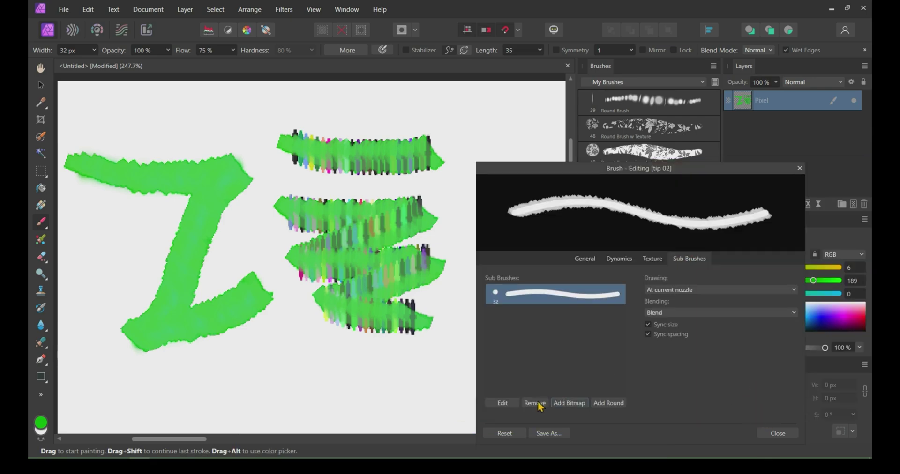
click(502, 404)
drag(424, 88, 378, 93)
Set the sub-brush scatter to 1000 horizontally and 200 vertically
drag(262, 258, 372, 260)
click(412, 259)
text(1000)
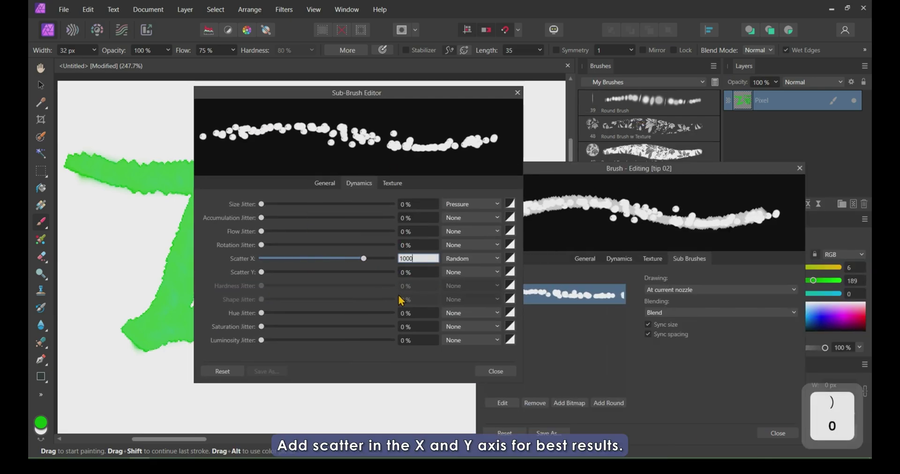
key(Return)
text(200)
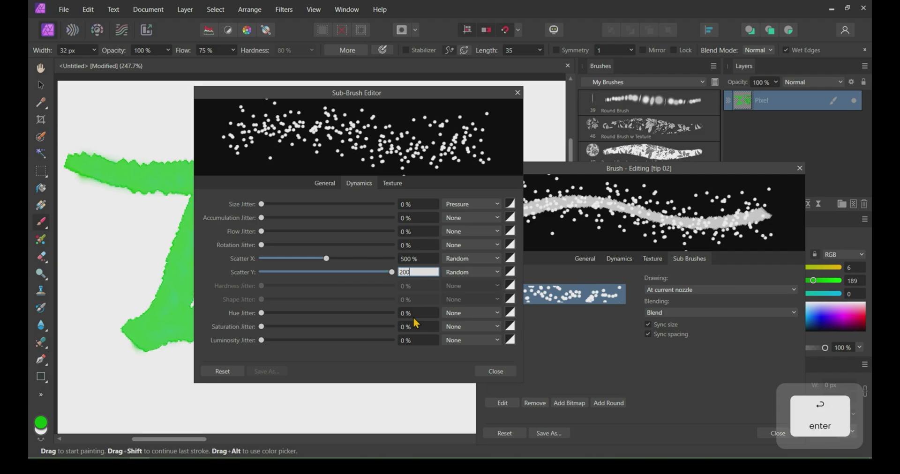
key(Return)
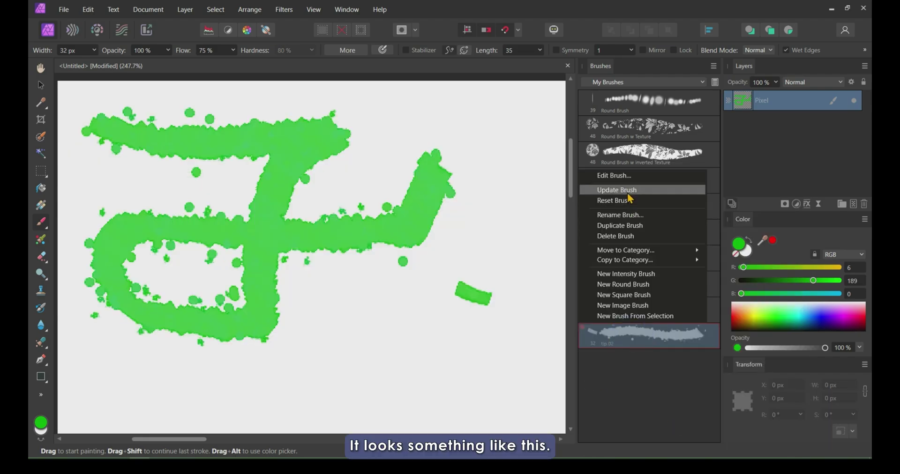
Paint four test strokes across the canvas with the scattered brush
drag(328, 328, 506, 263)
drag(112, 413, 487, 324)
drag(262, 422, 544, 328)
drag(347, 262, 451, 203)
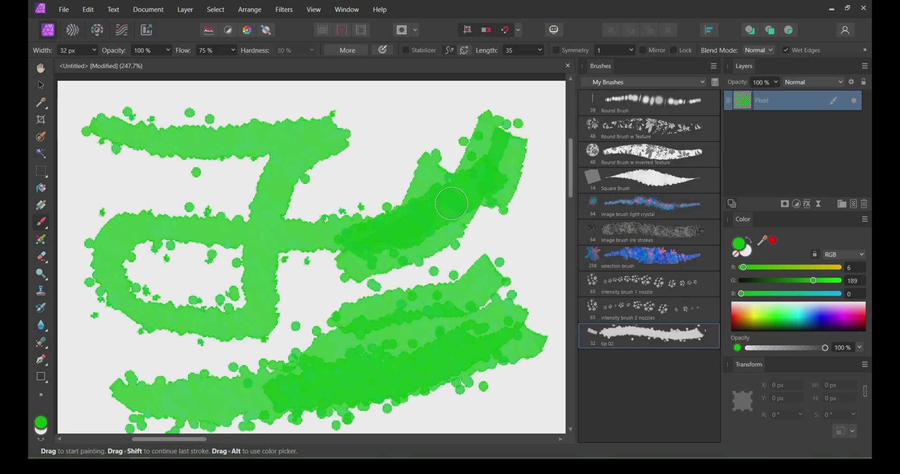
Set texture 2.png as the new brush's base texture
click(460, 175)
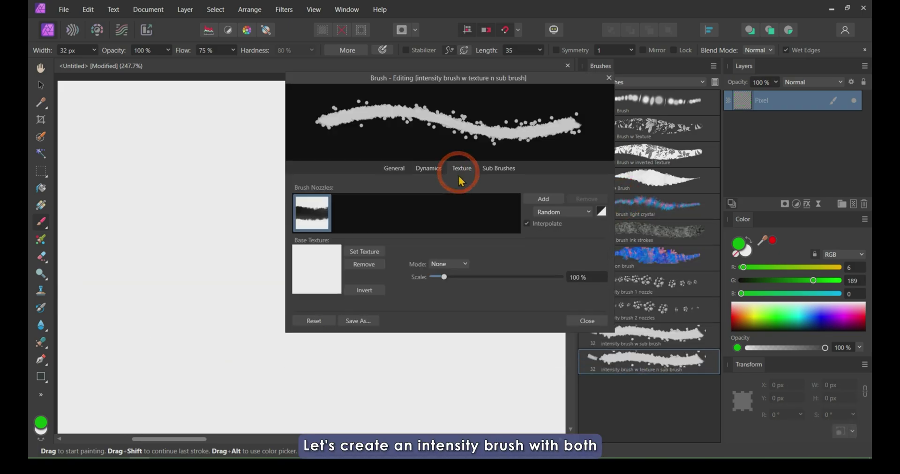
click(360, 257)
click(471, 252)
click(618, 317)
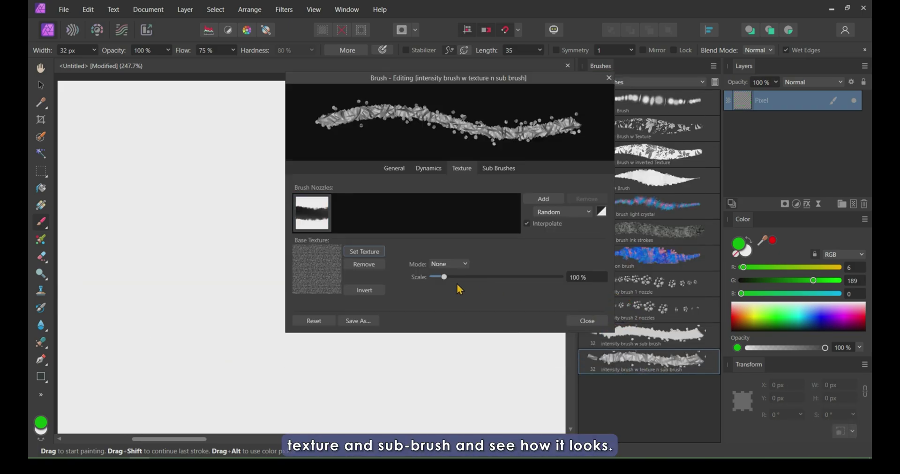
click(587, 321)
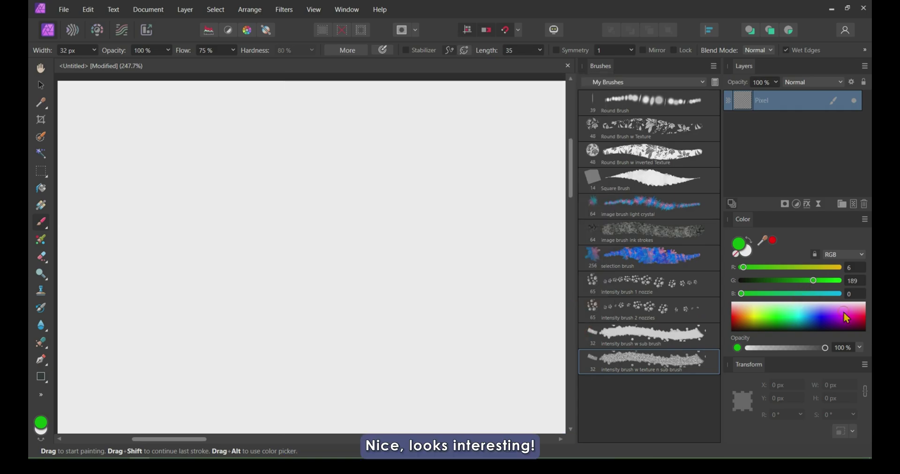
Paint three wavy pink strokes down the canvas with the textured brush
mouse_move(141, 156)
mouse_down()
mouse_move(301, 156)
mouse_move(209, 237)
mouse_move(207, 274)
mouse_up()
drag(219, 309, 515, 251)
drag(152, 396, 473, 349)
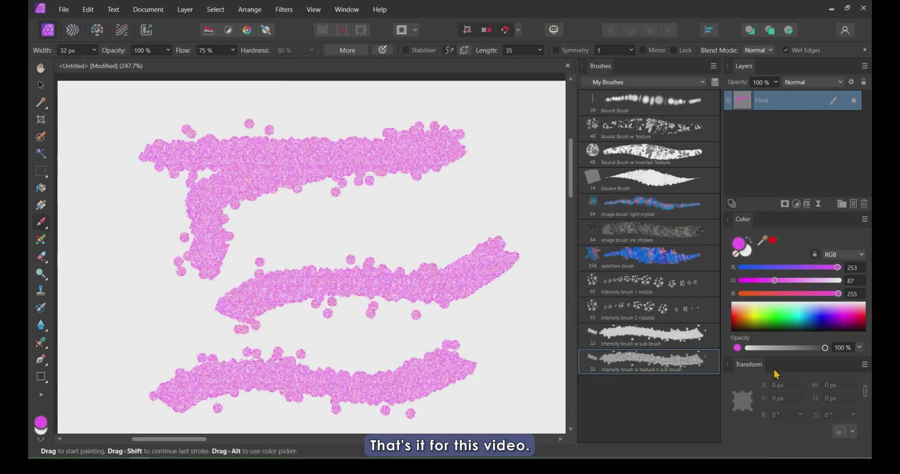
Scribble more pink, erase the whole canvas and deselect, then dab a small pink test stroke
mouse_move(123, 189)
mouse_down()
mouse_move(445, 234)
mouse_move(422, 267)
mouse_move(161, 315)
mouse_move(432, 160)
mouse_move(244, 183)
mouse_move(197, 150)
mouse_move(443, 242)
mouse_move(333, 333)
mouse_move(421, 271)
mouse_up()
key(ctrl+a)
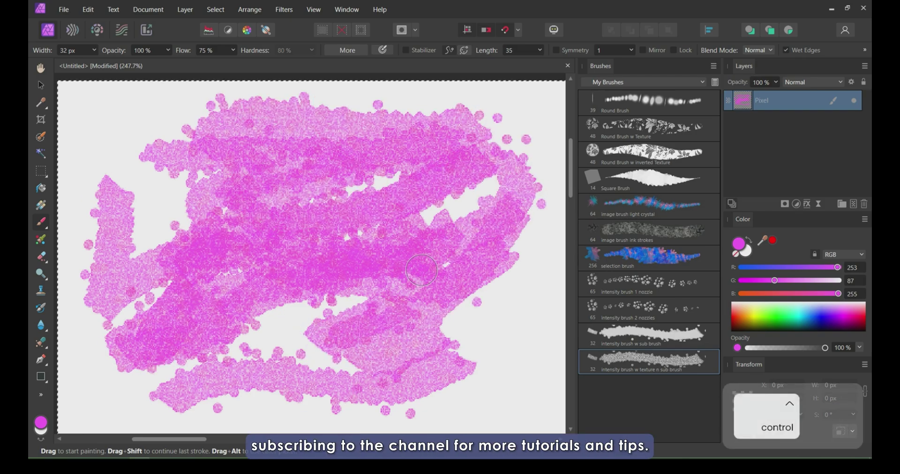
key(BackSpace)
key(ctrl+d)
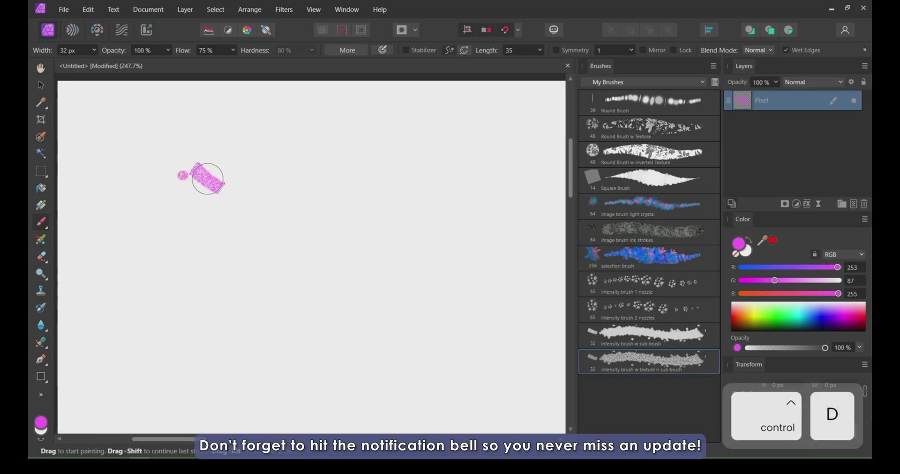
drag(208, 179, 228, 171)
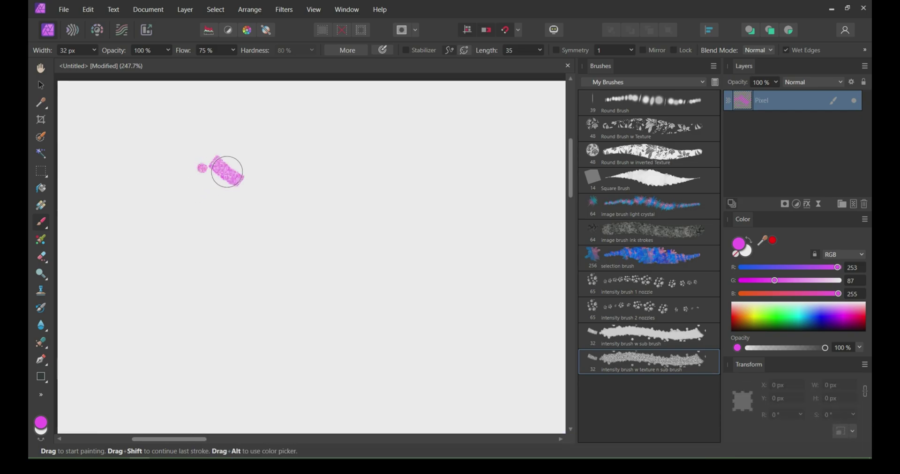